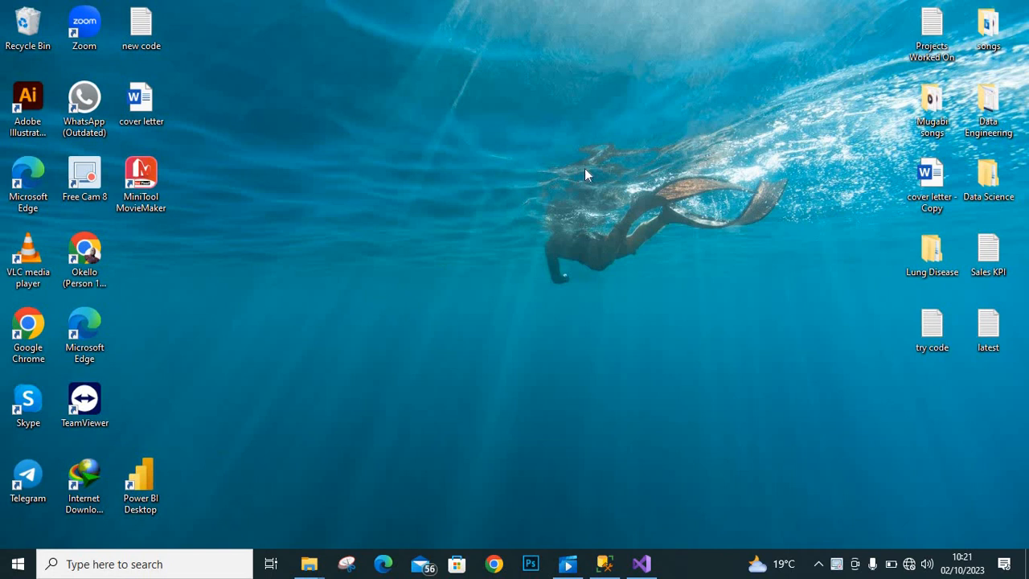
Switch to Visual Studio and rename the SSIS package to "import into SQL server feom CSV file.dtsx", dismissing the reload prompt
{"action": "left_click", "coordinate": [641, 563]}
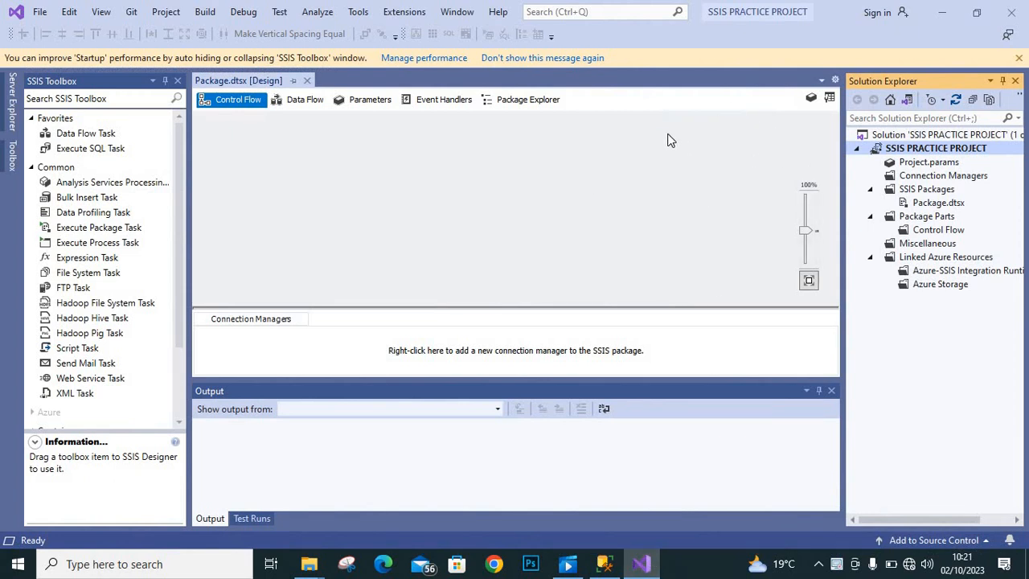
{"action": "left_click", "coordinate": [931, 205]}
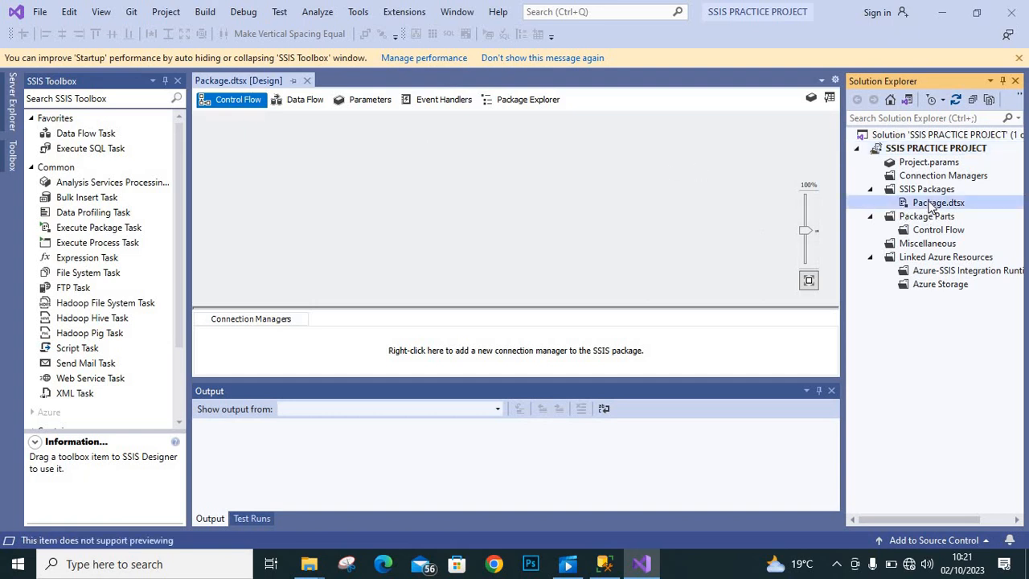
{"action": "right_click", "coordinate": [931, 205]}
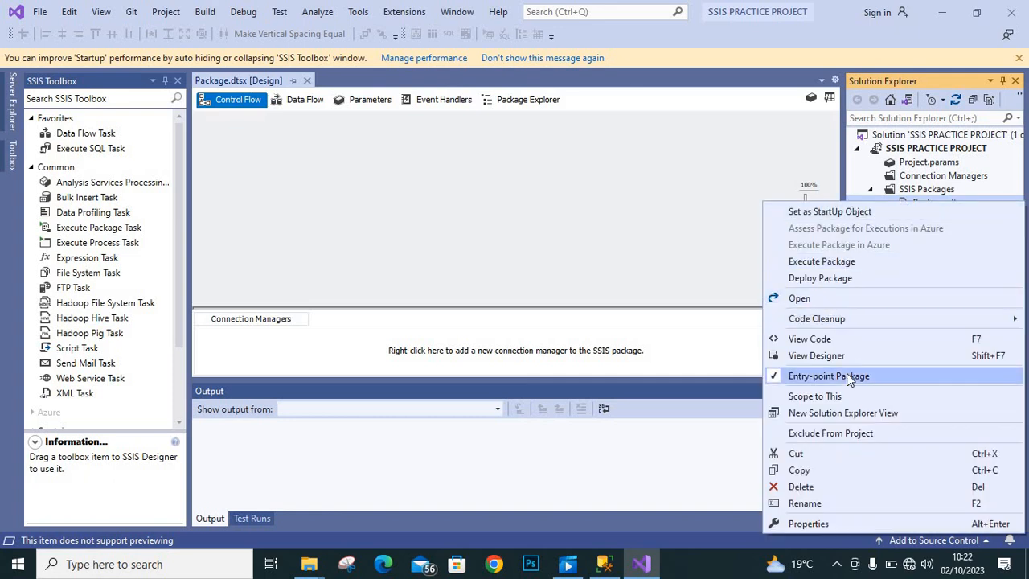
{"action": "left_click", "coordinate": [828, 503]}
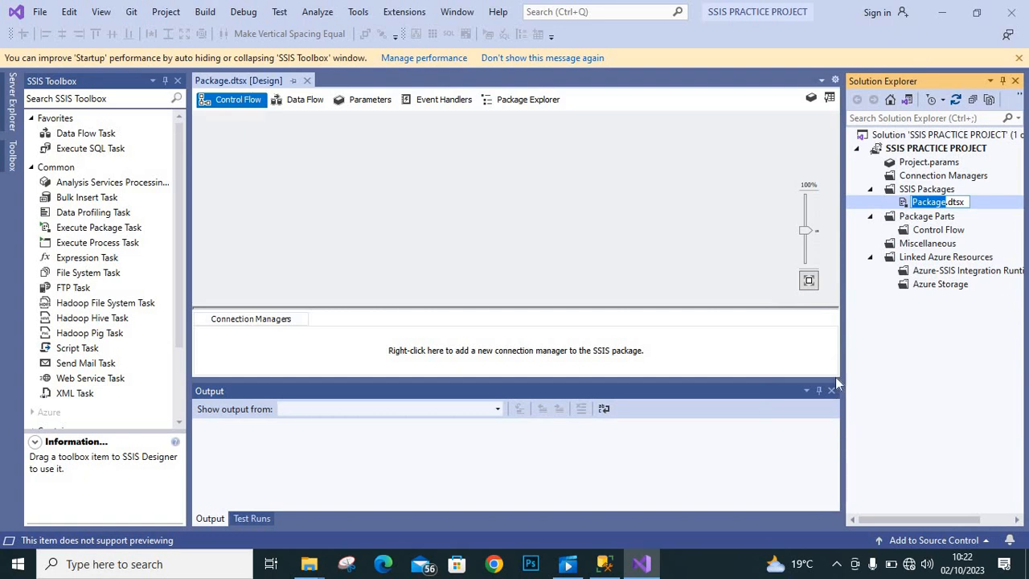
{"action": "type", "text": "import"}
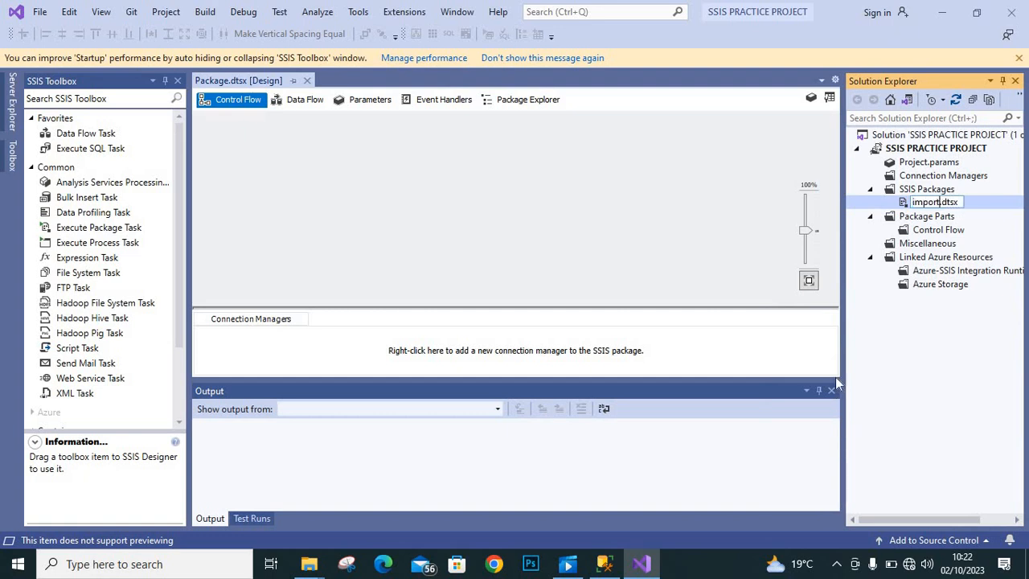
{"action": "type", "text": " into SQL"}
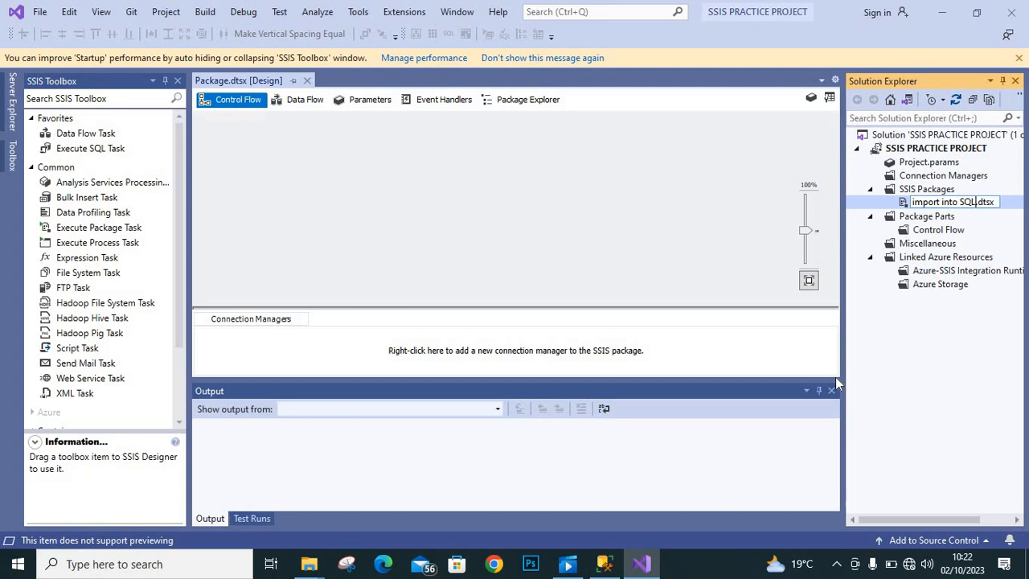
{"action": "type", "text": " server feom"}
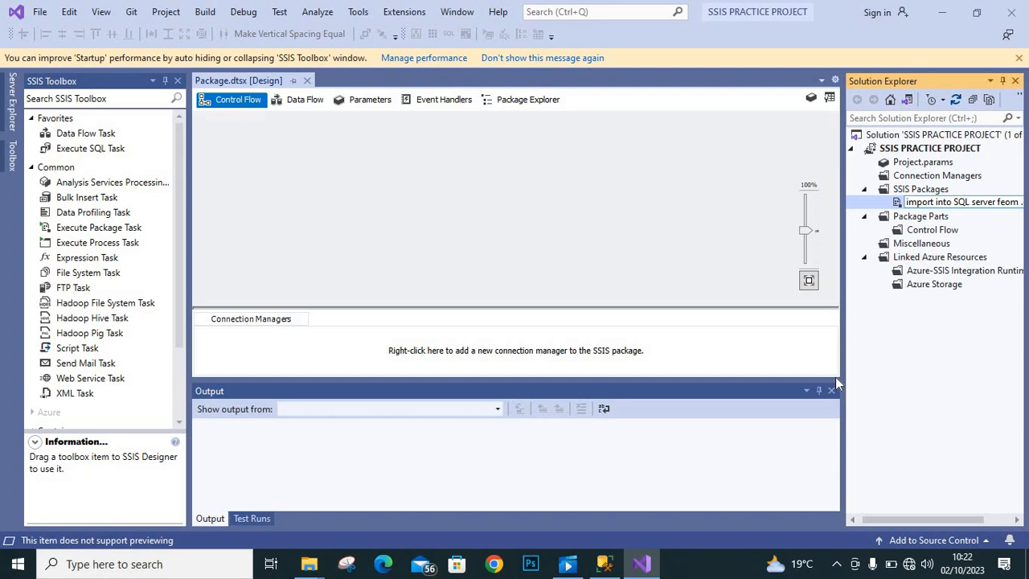
{"action": "type", "text": " CSV"}
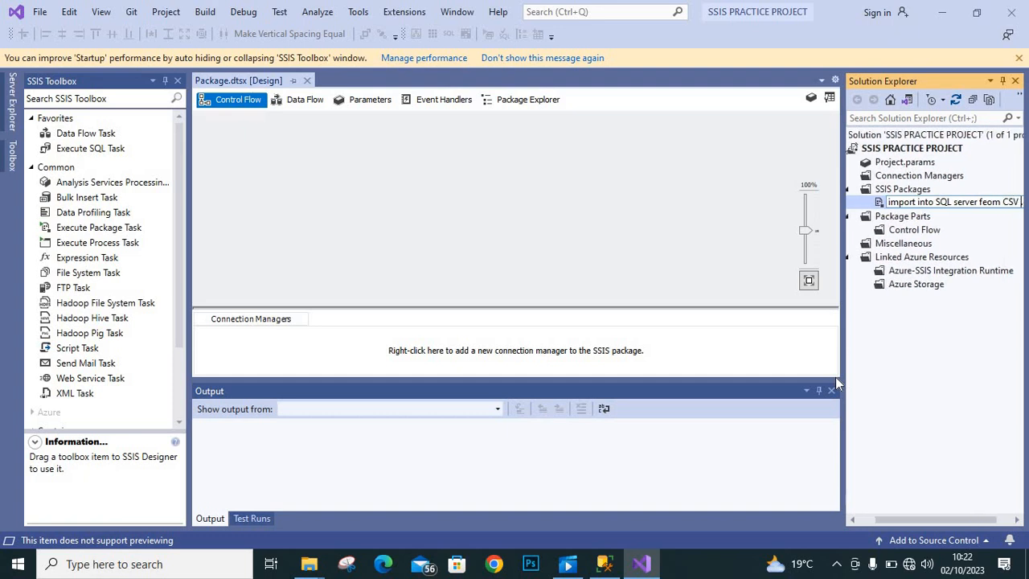
{"action": "type", "text": " file"}
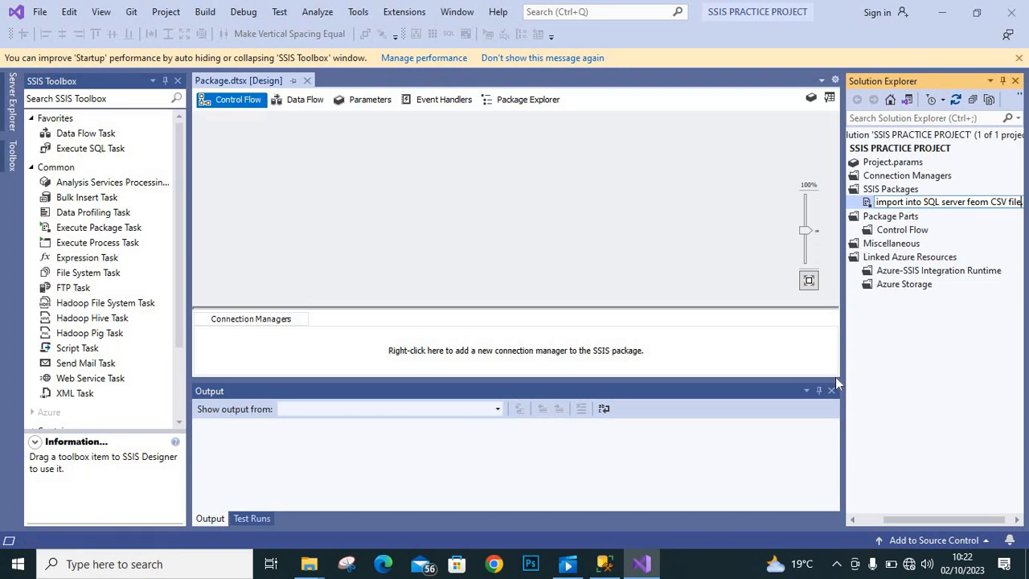
{"action": "key", "text": "Return"}
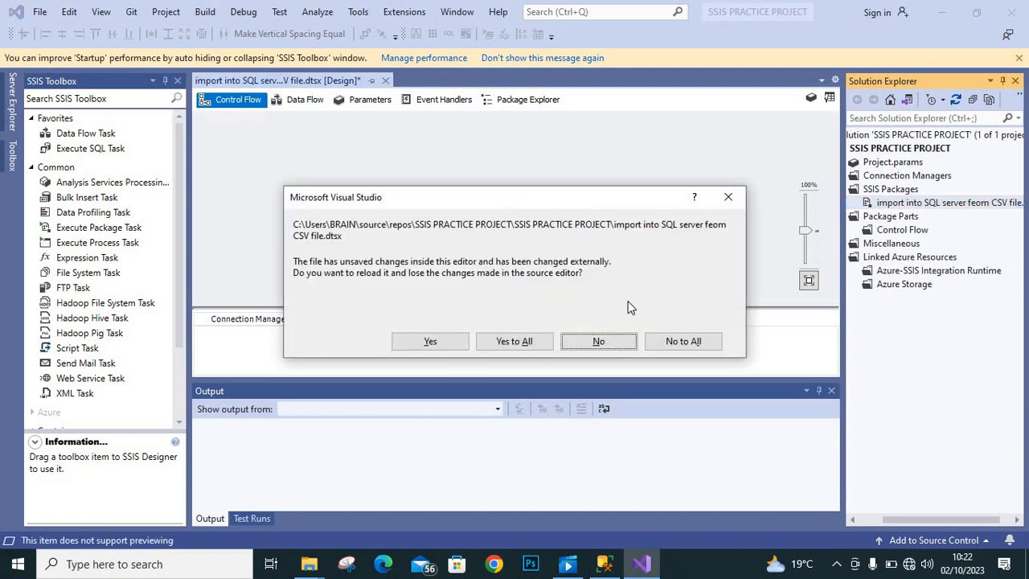
{"action": "left_click", "coordinate": [729, 197]}
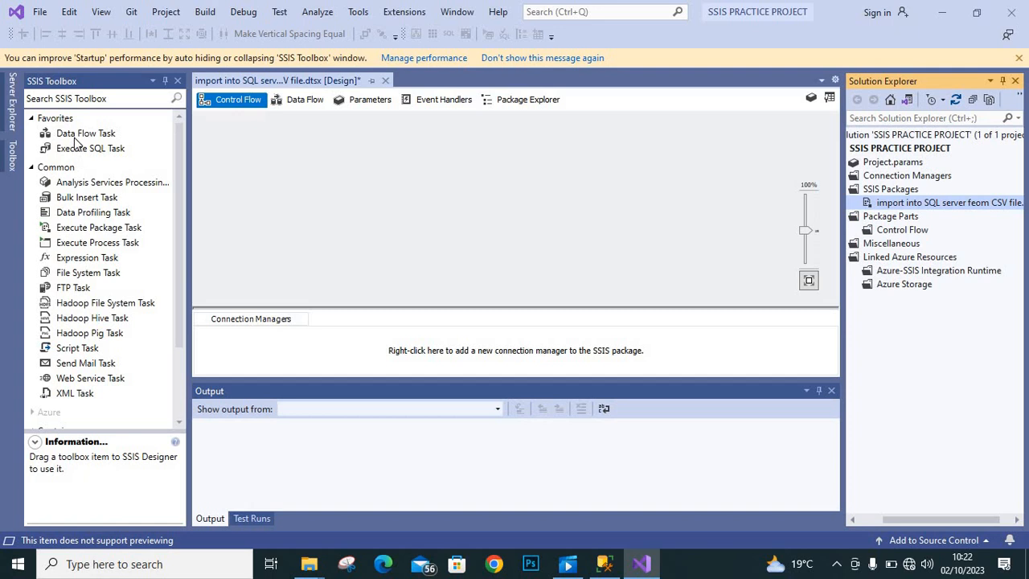
Add a Data Flow Task near the top of the package's control flow and open its data flow design
{"action": "left_click_drag", "start_coordinate": [76, 139], "coordinate": [418, 146]}
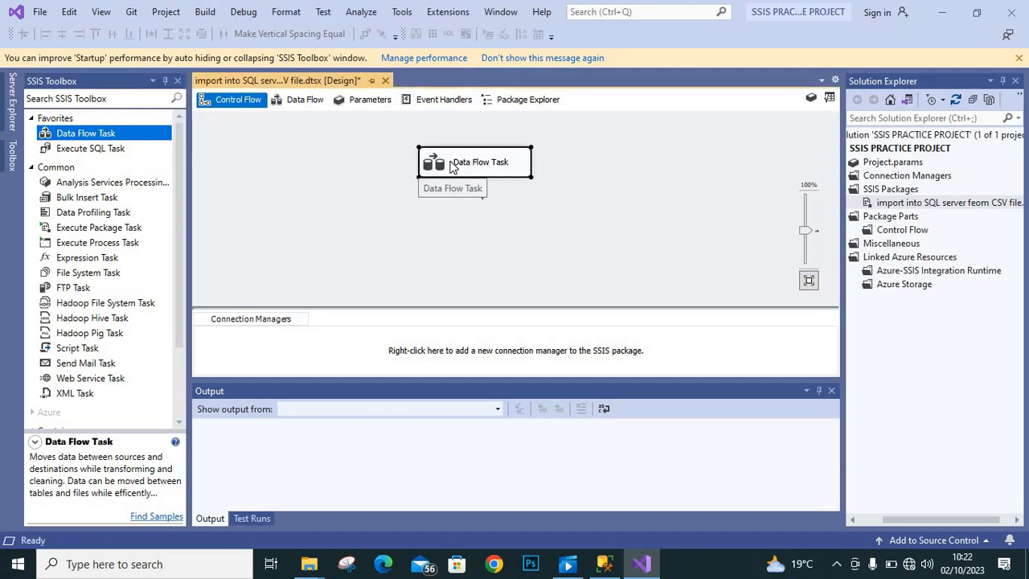
{"action": "left_click_drag", "start_coordinate": [453, 165], "coordinate": [420, 148]}
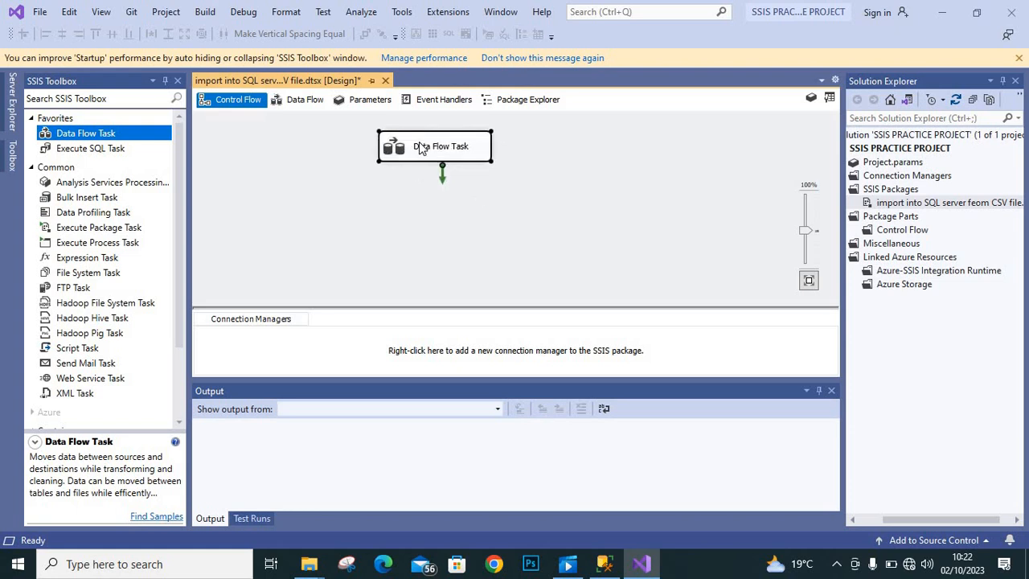
{"action": "double_click", "coordinate": [419, 147]}
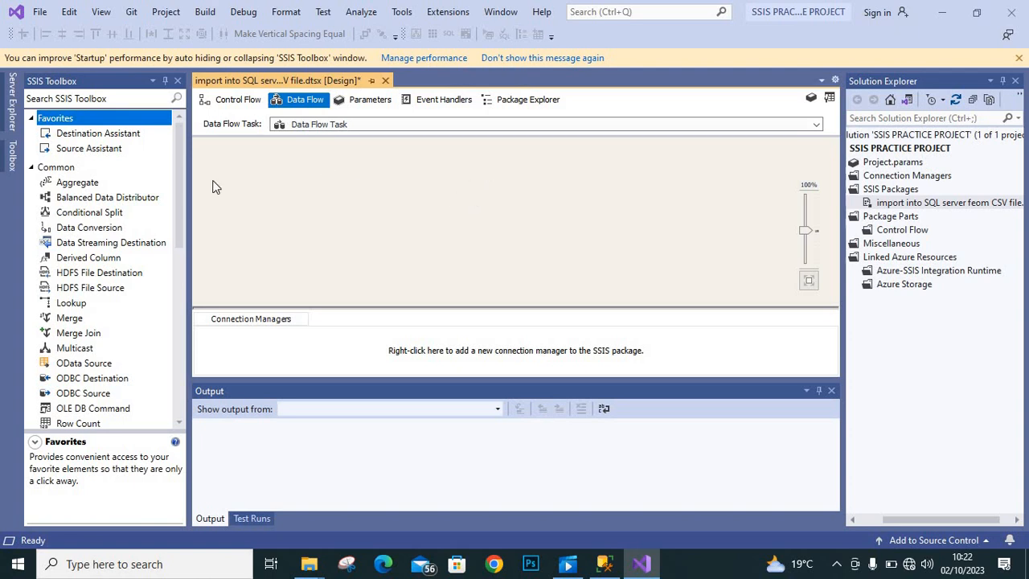
Add a Flat File Source to the data flow and place it near the top centre of the design surface
{"action": "left_click", "coordinate": [177, 191]}
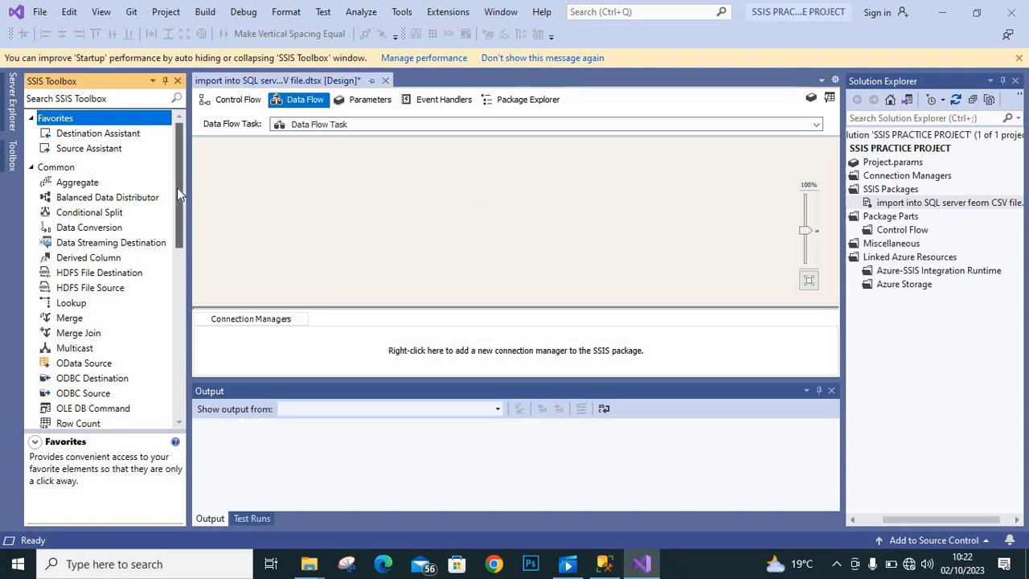
{"action": "left_click_drag", "start_coordinate": [177, 195], "coordinate": [189, 312]}
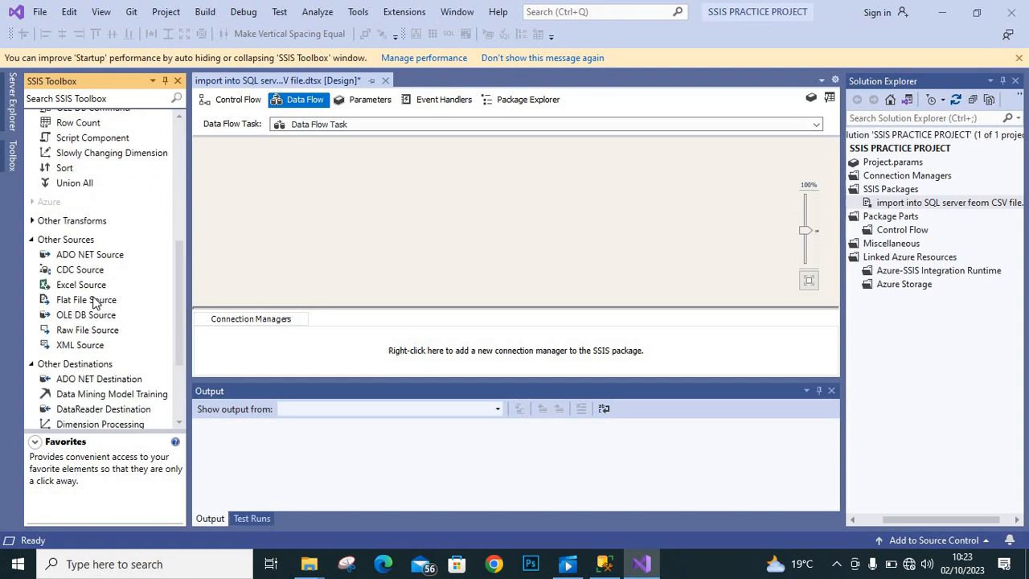
{"action": "left_click_drag", "start_coordinate": [94, 301], "coordinate": [375, 198]}
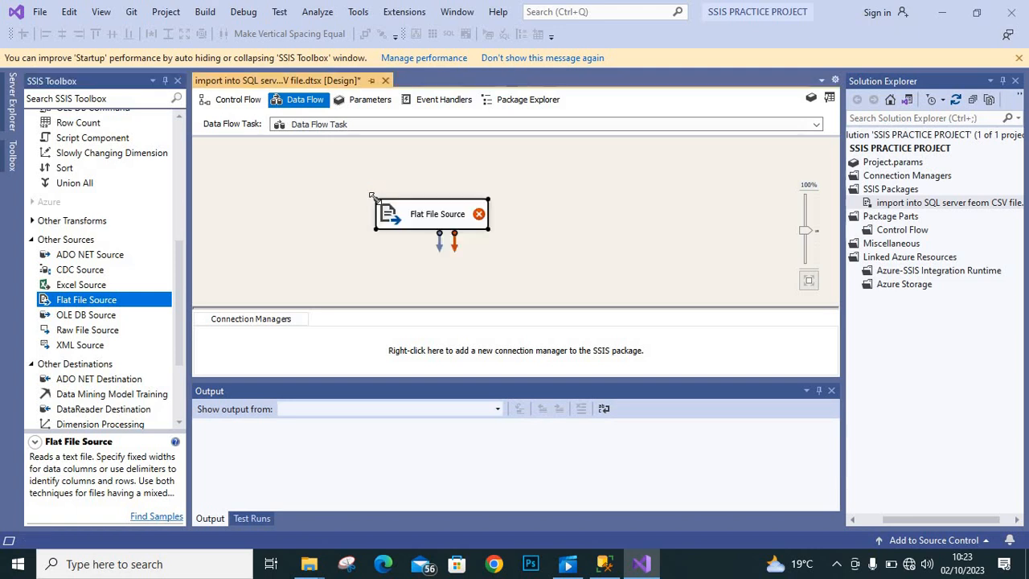
{"action": "left_click_drag", "start_coordinate": [427, 201], "coordinate": [446, 179]}
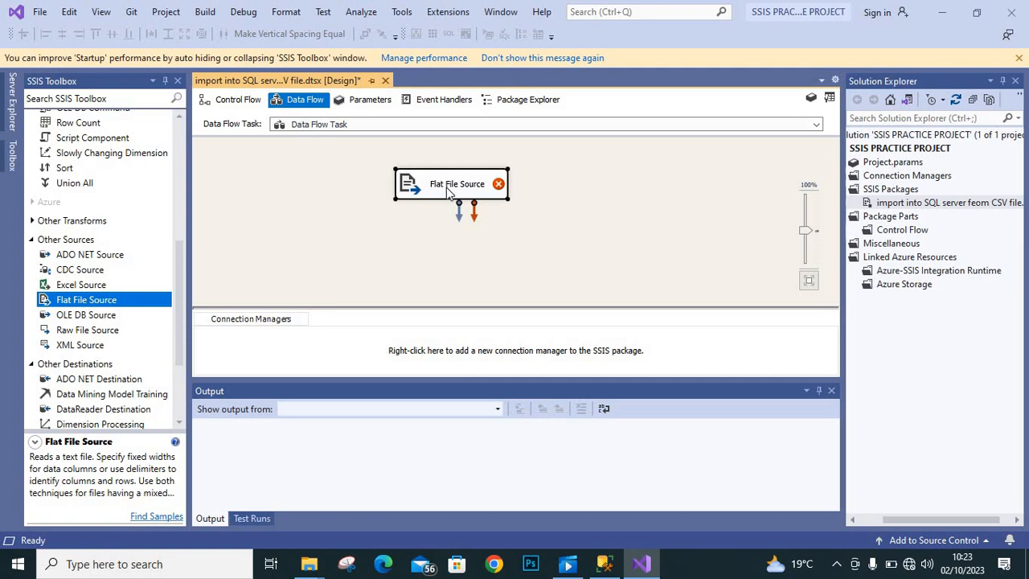
Open the Flat File Source for editing and start a new flat file connection manager for it
{"action": "right_click", "coordinate": [449, 191]}
{"action": "left_click", "coordinate": [478, 199]}
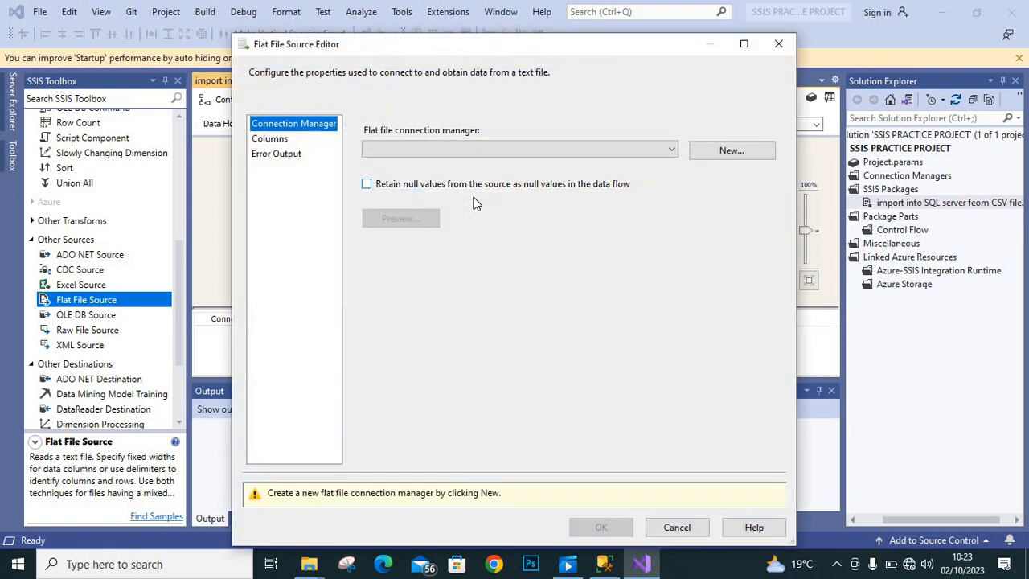
{"action": "left_click", "coordinate": [673, 152]}
{"action": "left_click", "coordinate": [673, 152]}
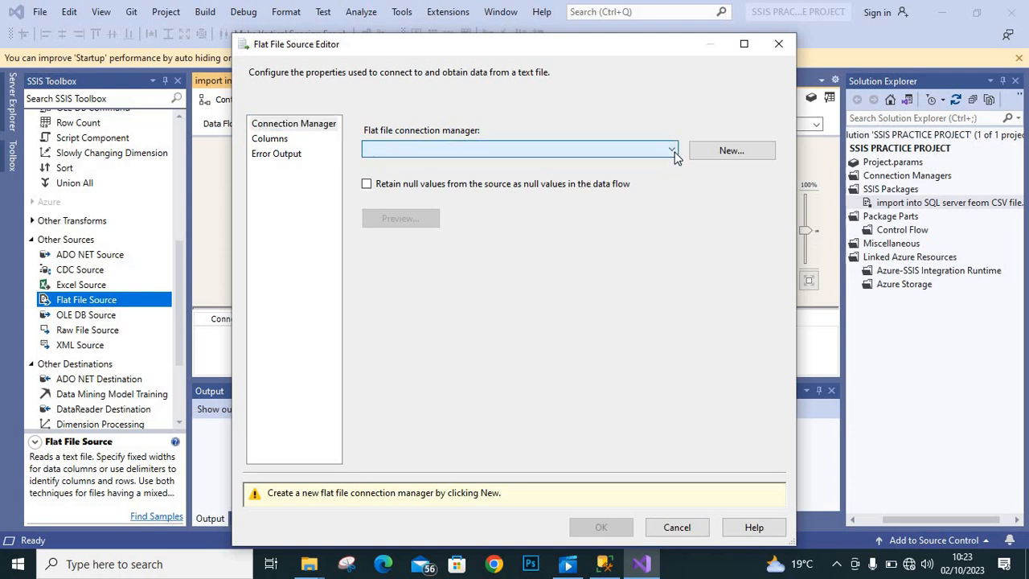
{"action": "left_click", "coordinate": [711, 152]}
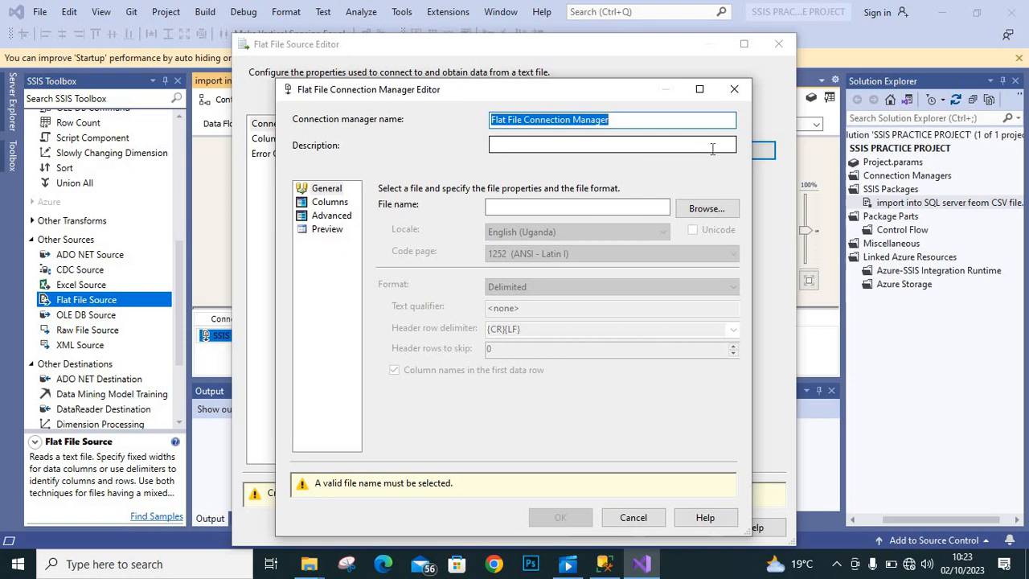
Show CSV files in the SQL Insert Files folder and choose course.csv as the connection manager's source file
{"action": "left_click", "coordinate": [697, 211]}
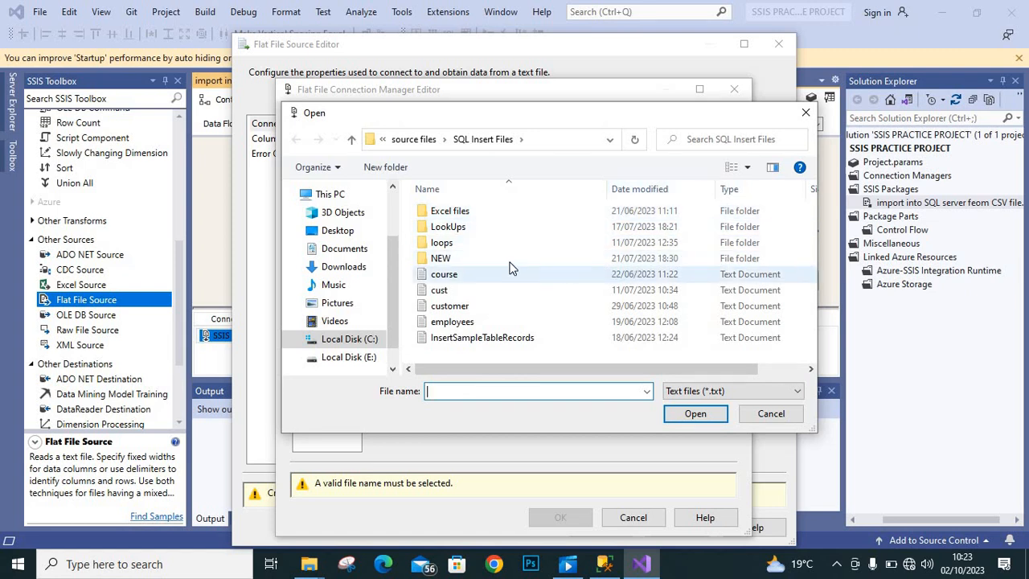
{"action": "left_click", "coordinate": [736, 391]}
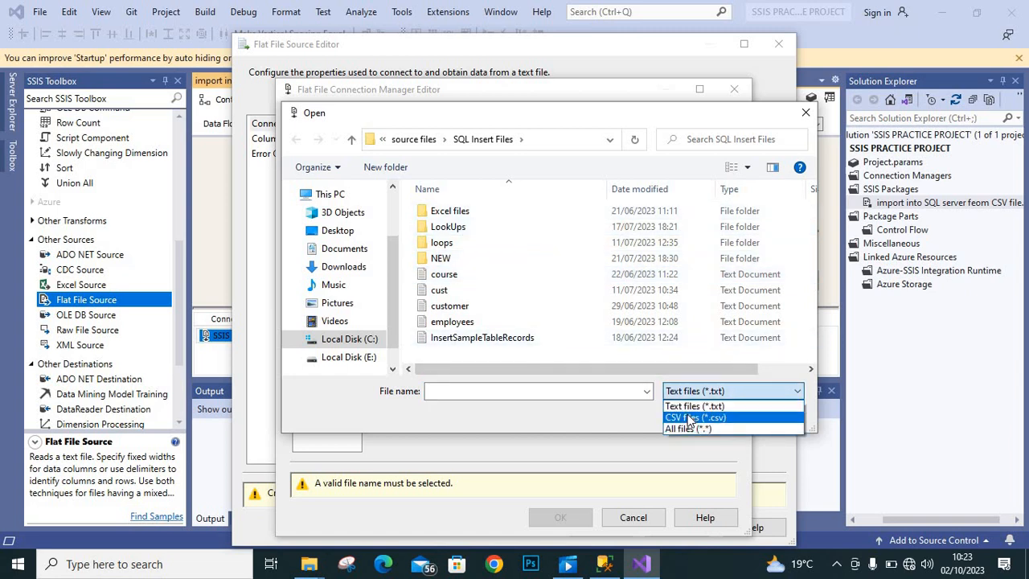
{"action": "left_click", "coordinate": [690, 418]}
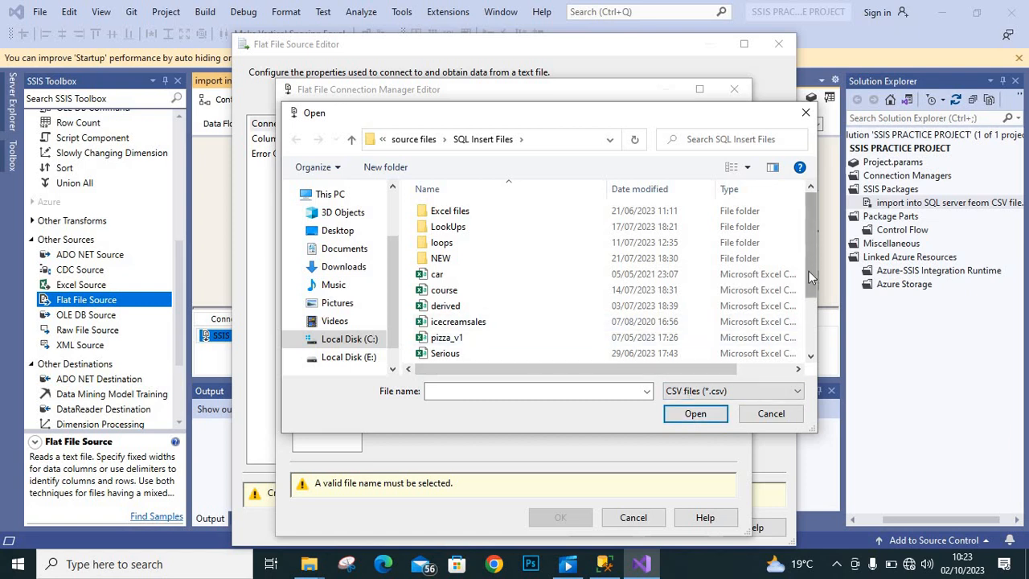
{"action": "scroll", "coordinate": [808, 271], "scroll_direction": "down", "scroll_amount": 2}
{"action": "scroll", "coordinate": [806, 306], "scroll_direction": "down", "scroll_amount": 1}
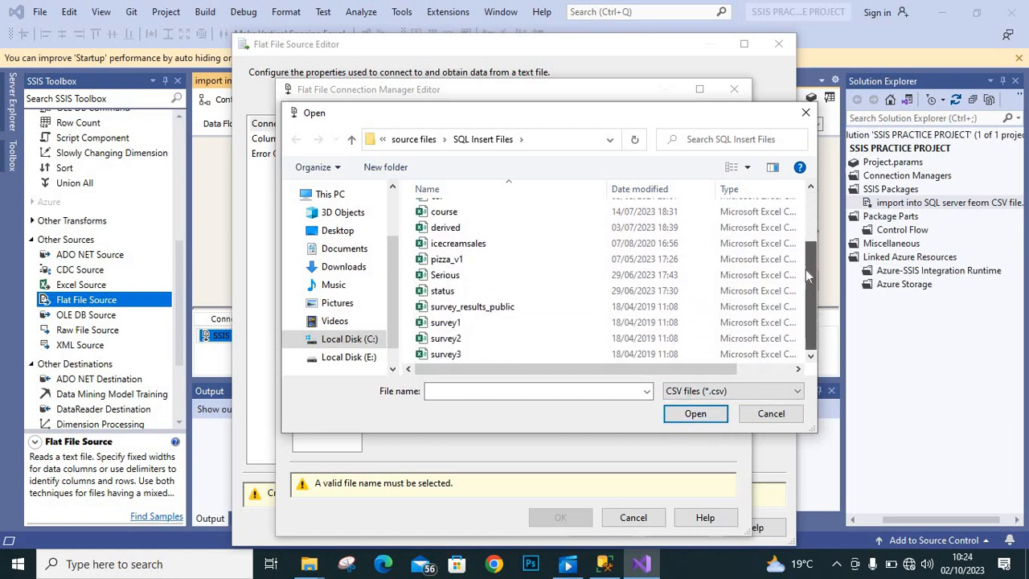
{"action": "scroll", "coordinate": [806, 258], "scroll_direction": "up", "scroll_amount": 3}
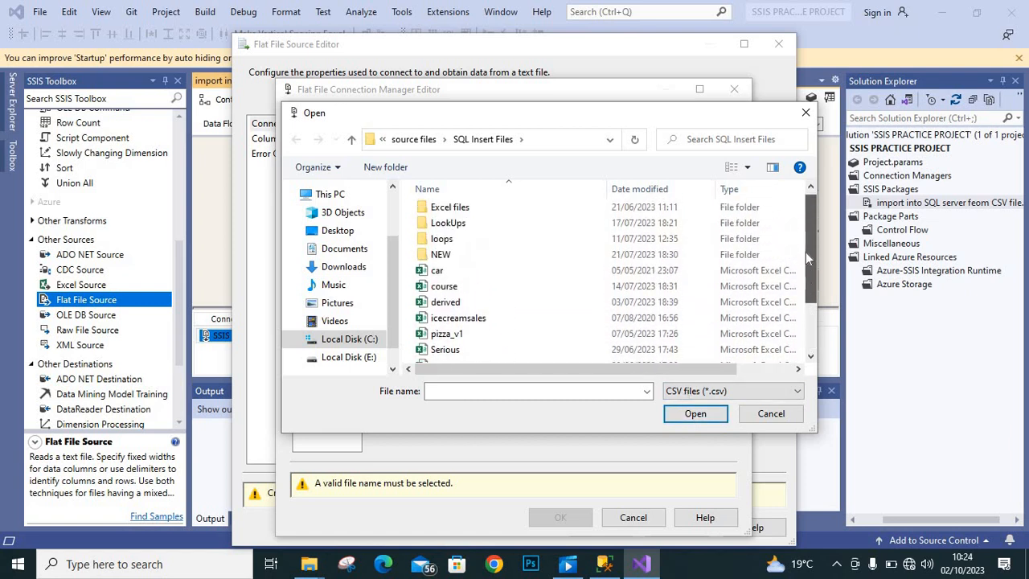
{"action": "left_click", "coordinate": [447, 291]}
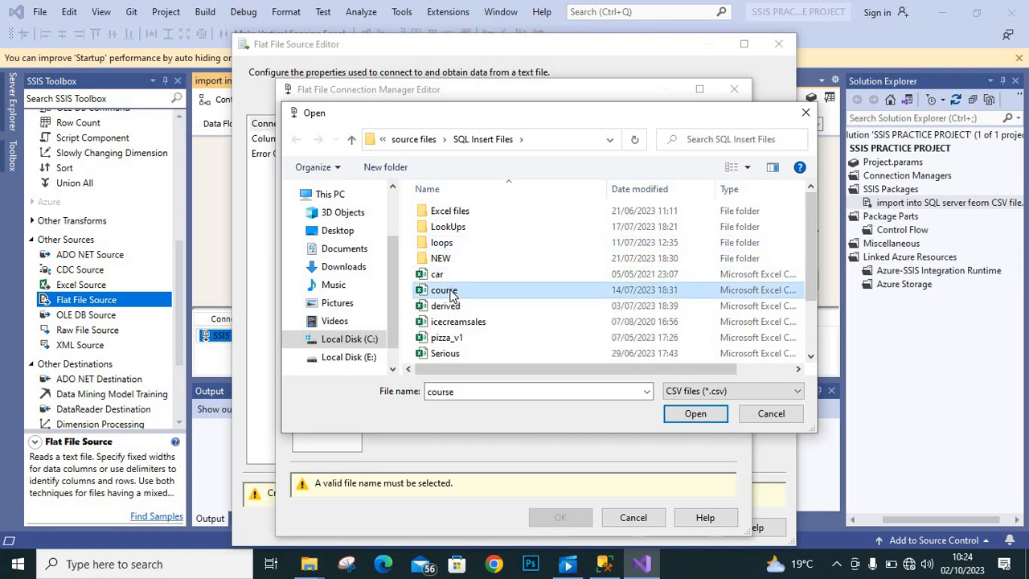
{"action": "left_click", "coordinate": [677, 414]}
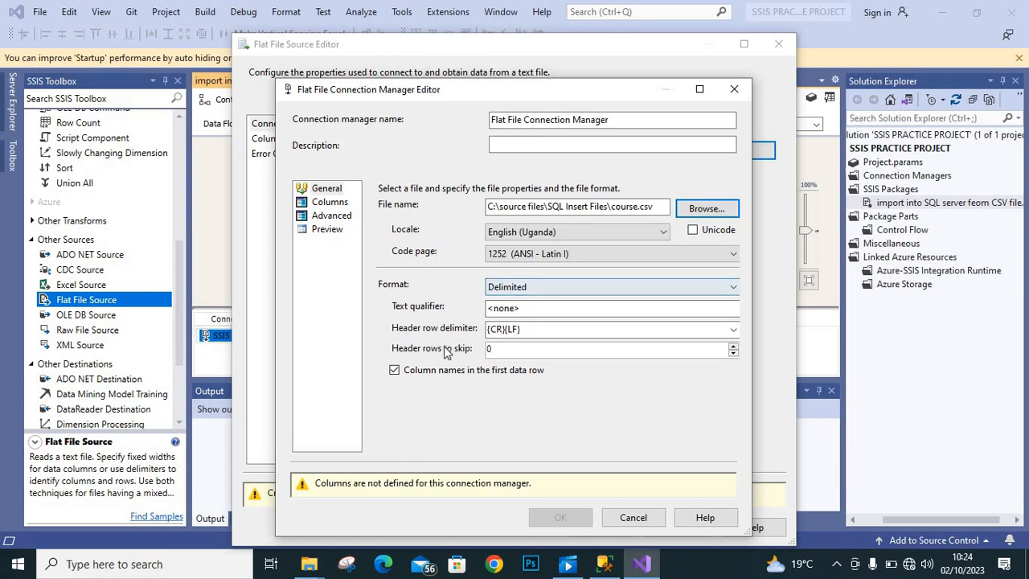
Check the connection manager's row preview and column settings, and accept the new flat file connection
{"action": "left_click", "coordinate": [325, 231]}
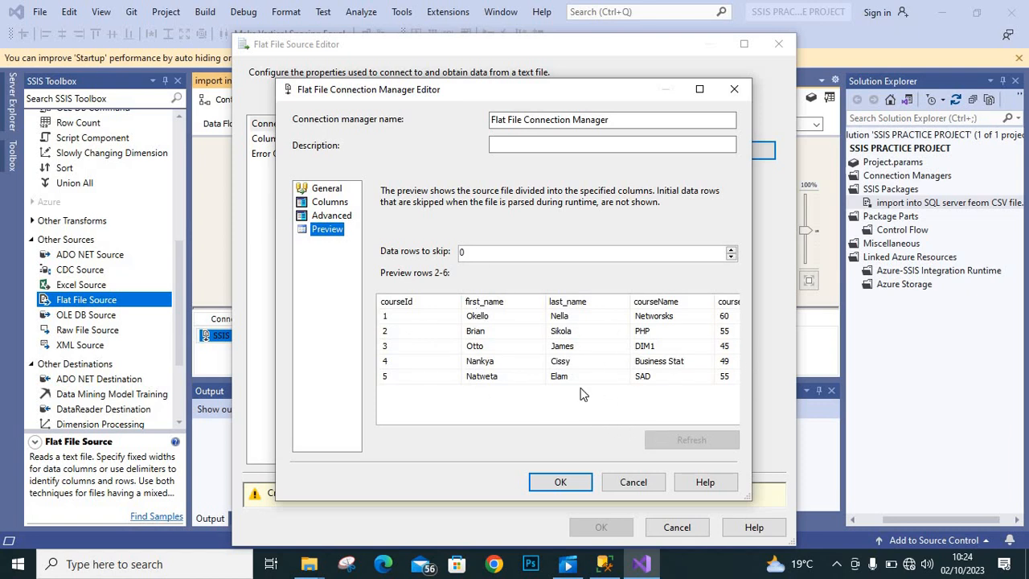
{"action": "left_click", "coordinate": [331, 202]}
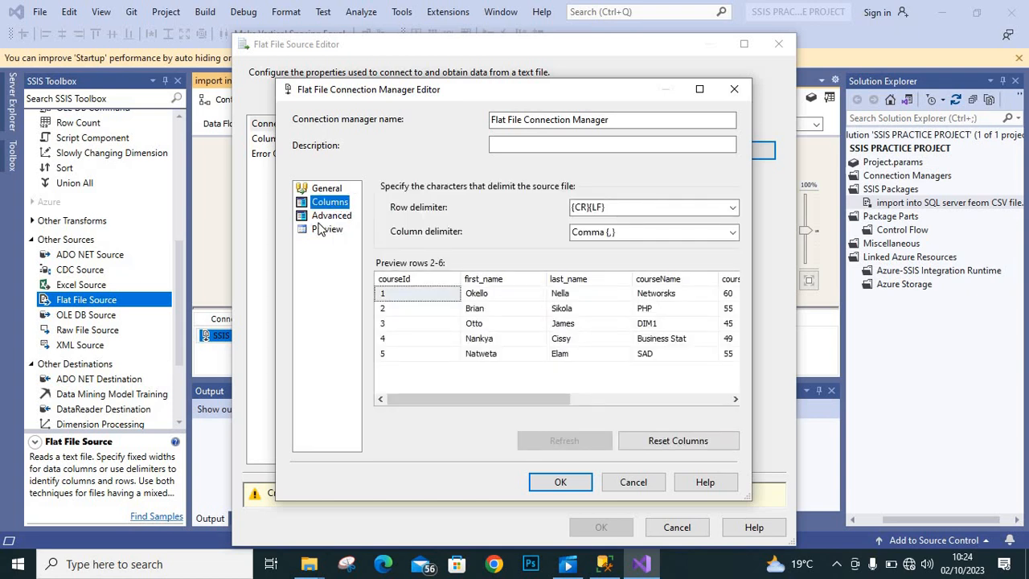
{"action": "left_click", "coordinate": [325, 231]}
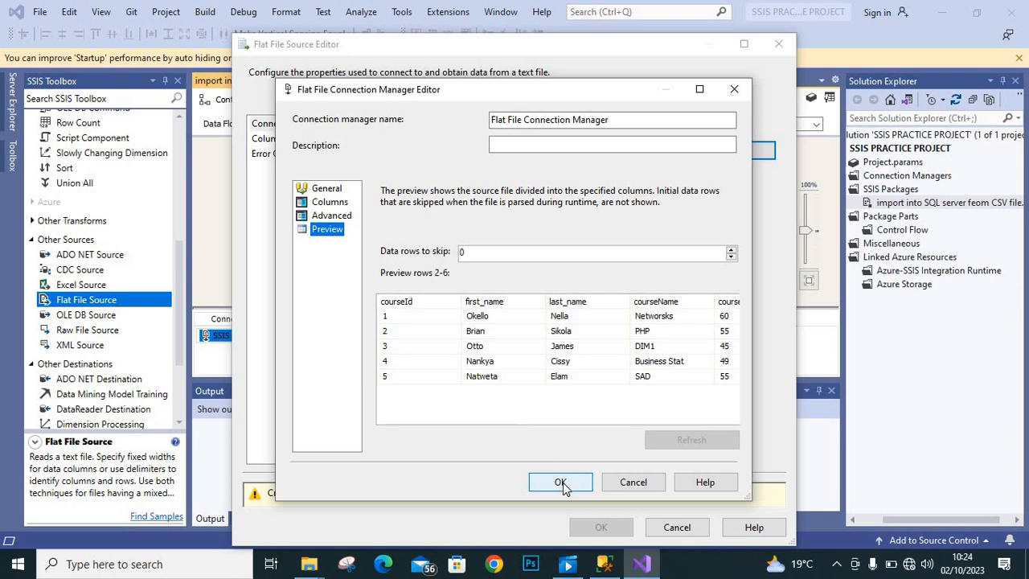
{"action": "left_click", "coordinate": [560, 484]}
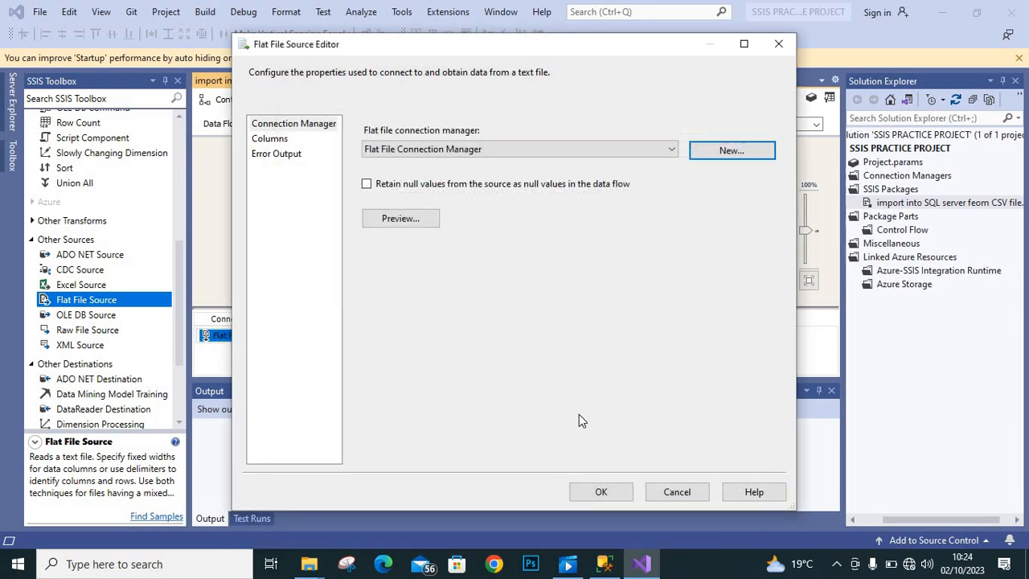
Preview the Flat File Source's sample data and save the source's settings
{"action": "left_click", "coordinate": [406, 226]}
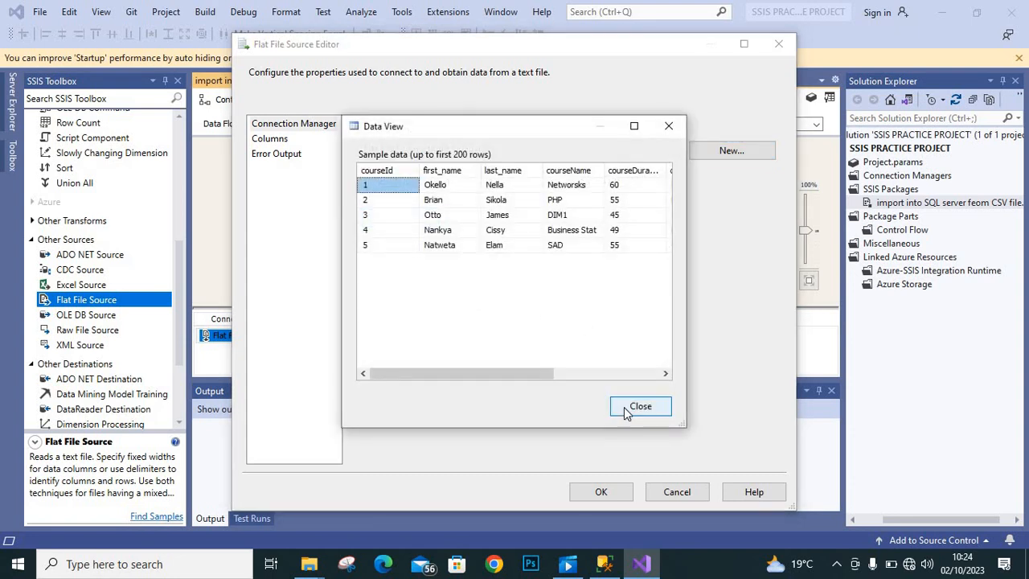
{"action": "left_click", "coordinate": [668, 127]}
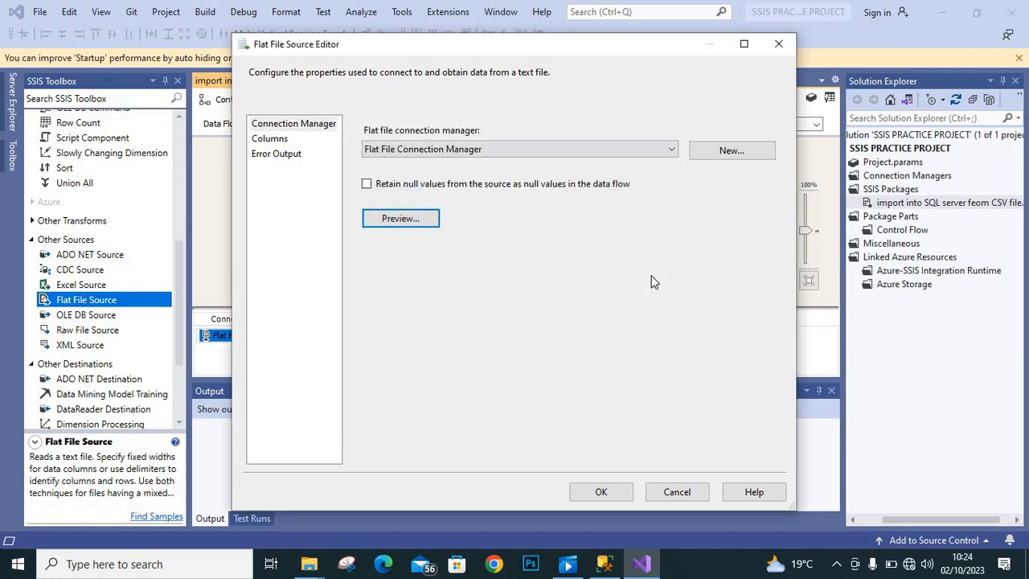
{"action": "left_click", "coordinate": [603, 492]}
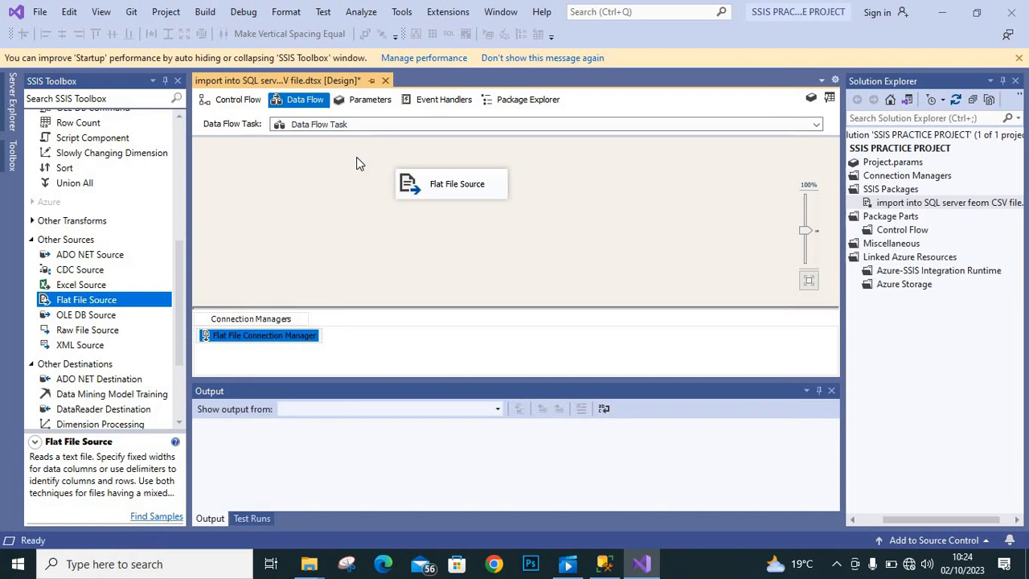
Add an OLE DB Destination below the Flat File Source and connect the source's data output to it
{"action": "left_click_drag", "start_coordinate": [426, 184], "coordinate": [452, 163]}
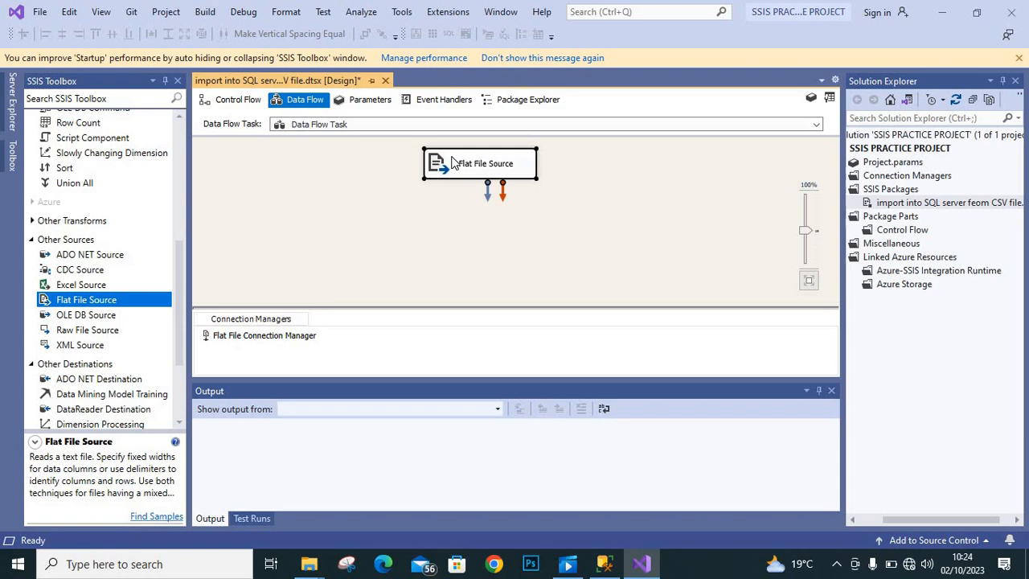
{"action": "left_click_drag", "start_coordinate": [179, 277], "coordinate": [172, 335]}
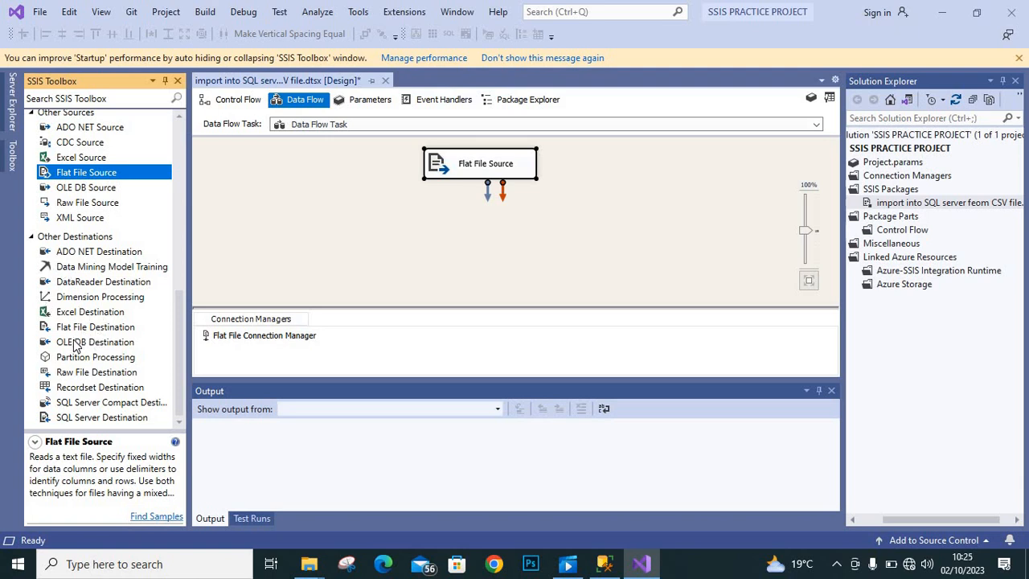
{"action": "left_click_drag", "start_coordinate": [75, 344], "coordinate": [497, 270]}
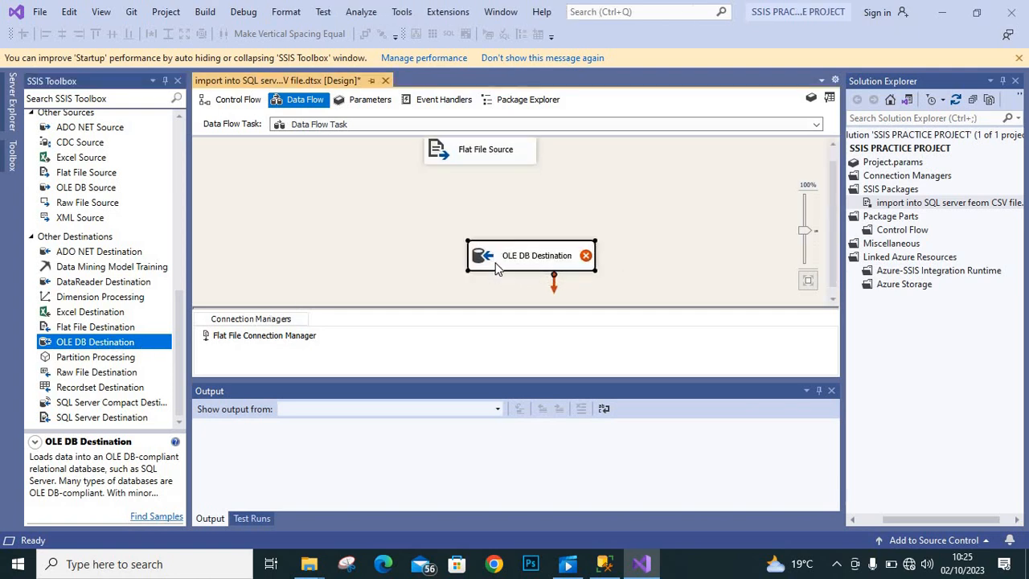
{"action": "left_click", "coordinate": [475, 155]}
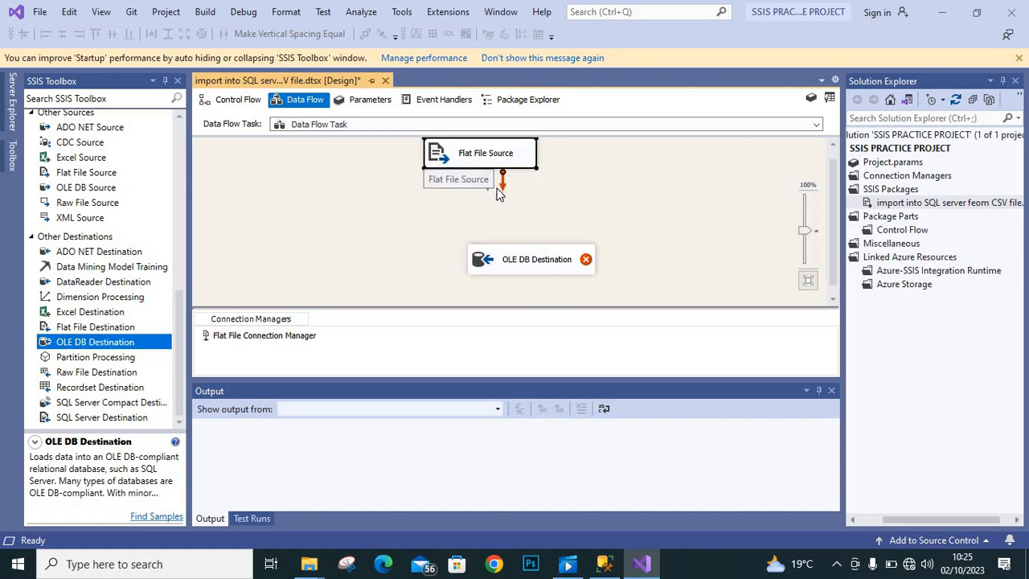
{"action": "left_click_drag", "start_coordinate": [527, 242], "coordinate": [527, 256]}
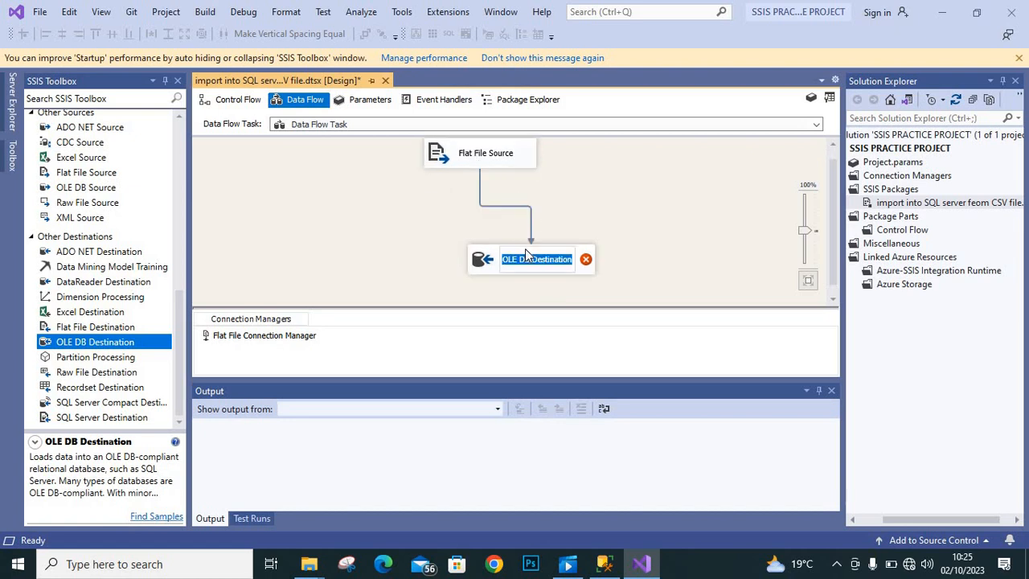
Open the OLE DB Destination for editing and start a new data connection for its OLE DB connection manager
{"action": "right_click", "coordinate": [576, 253]}
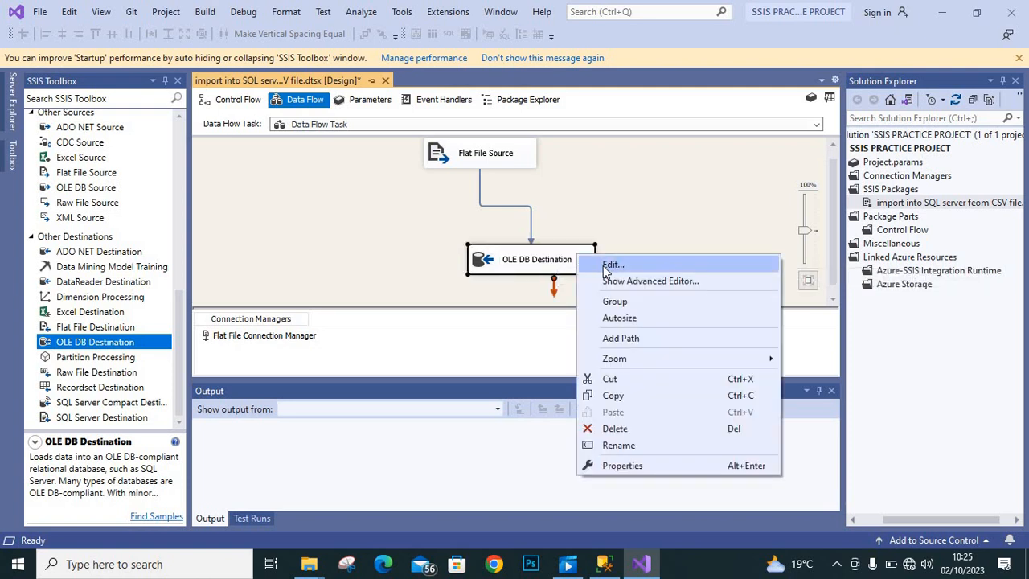
{"action": "left_click", "coordinate": [607, 265]}
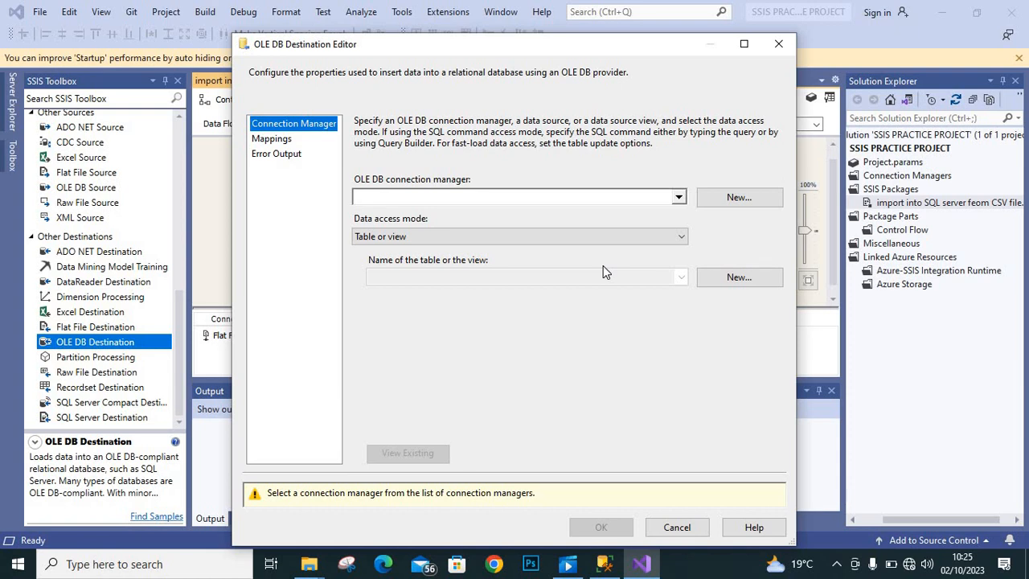
{"action": "left_click", "coordinate": [720, 201]}
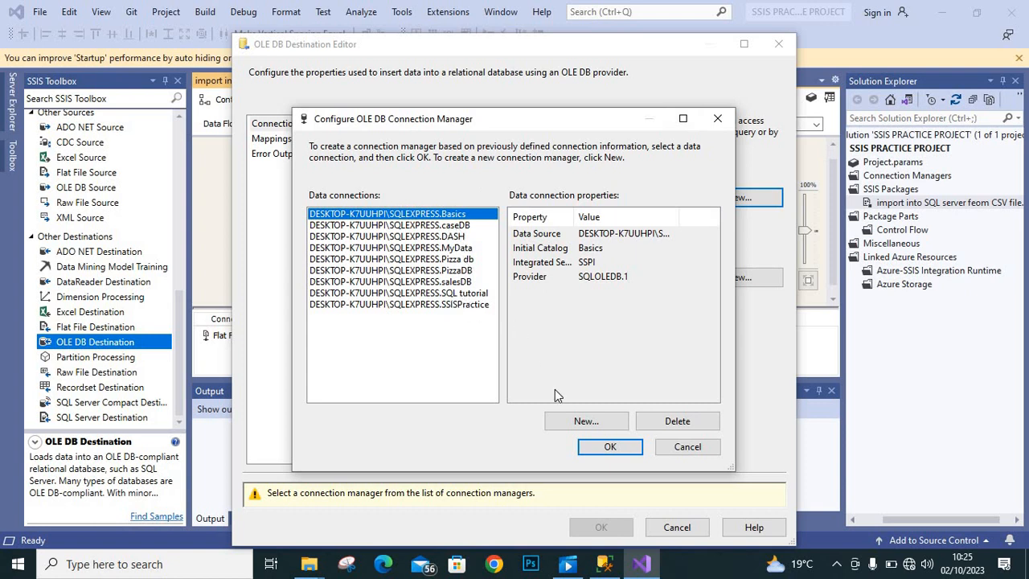
{"action": "left_click", "coordinate": [574, 423]}
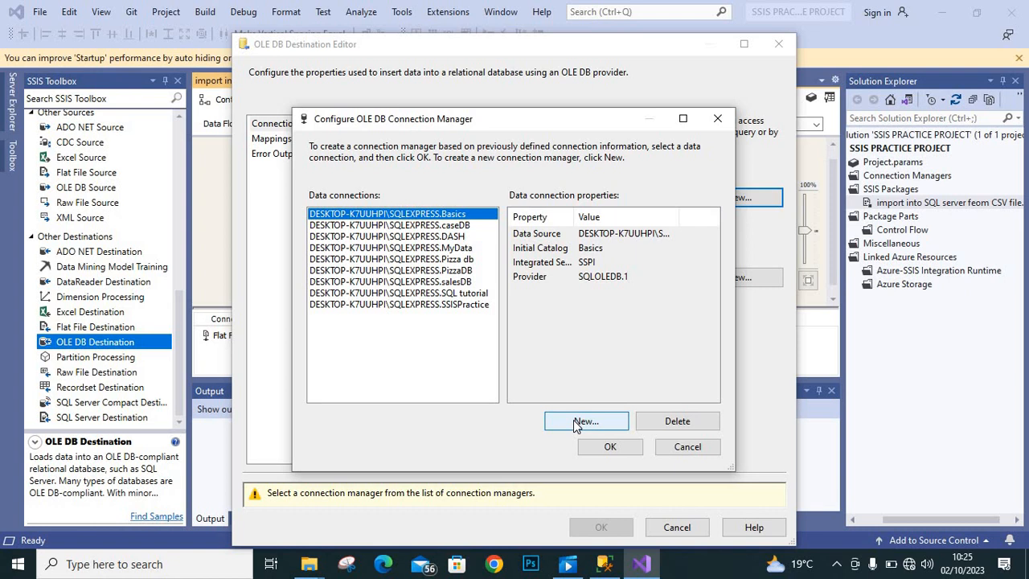
{"action": "left_click", "coordinate": [574, 422]}
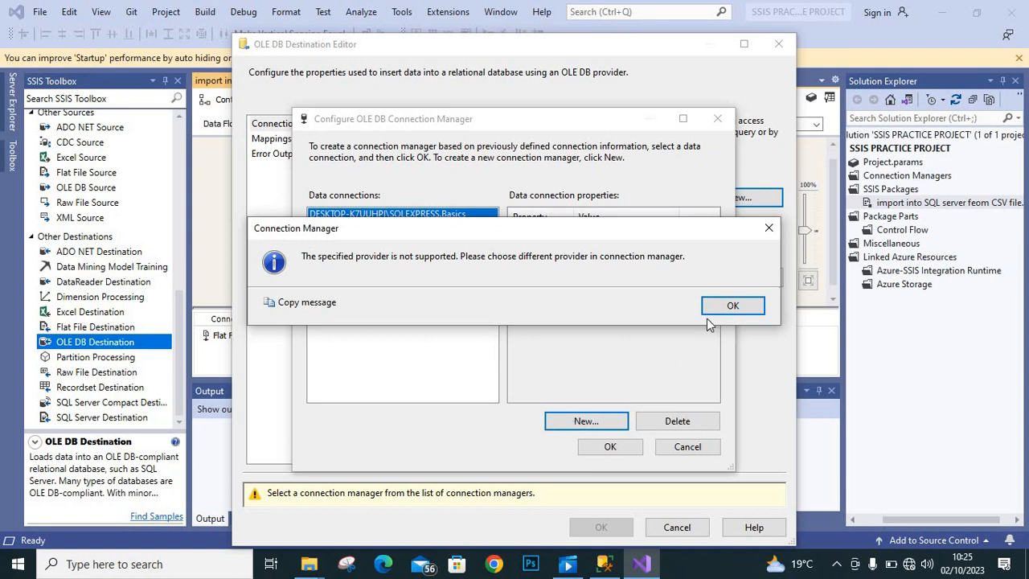
{"action": "left_click", "coordinate": [729, 307]}
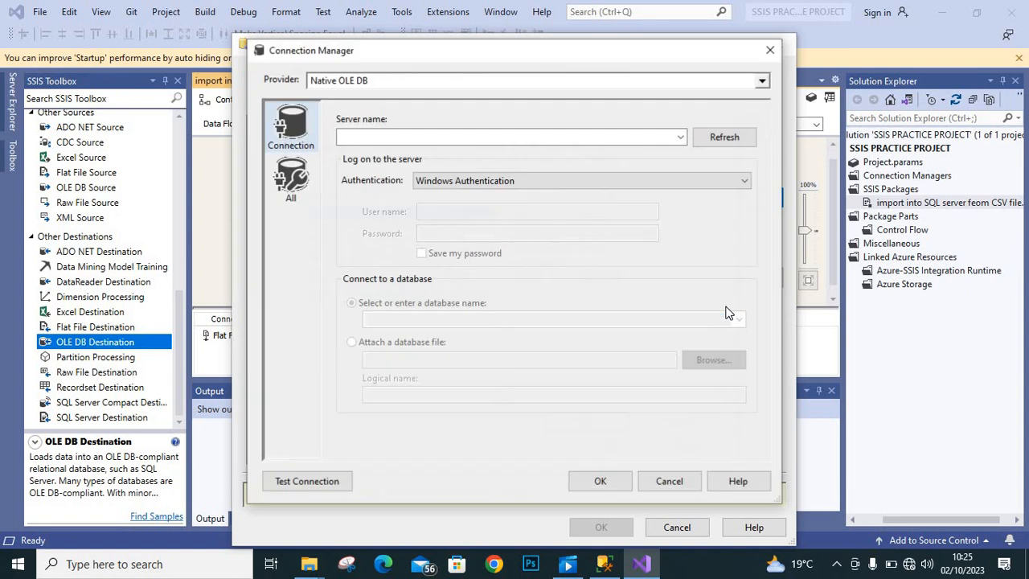
{"action": "left_click", "coordinate": [440, 137]}
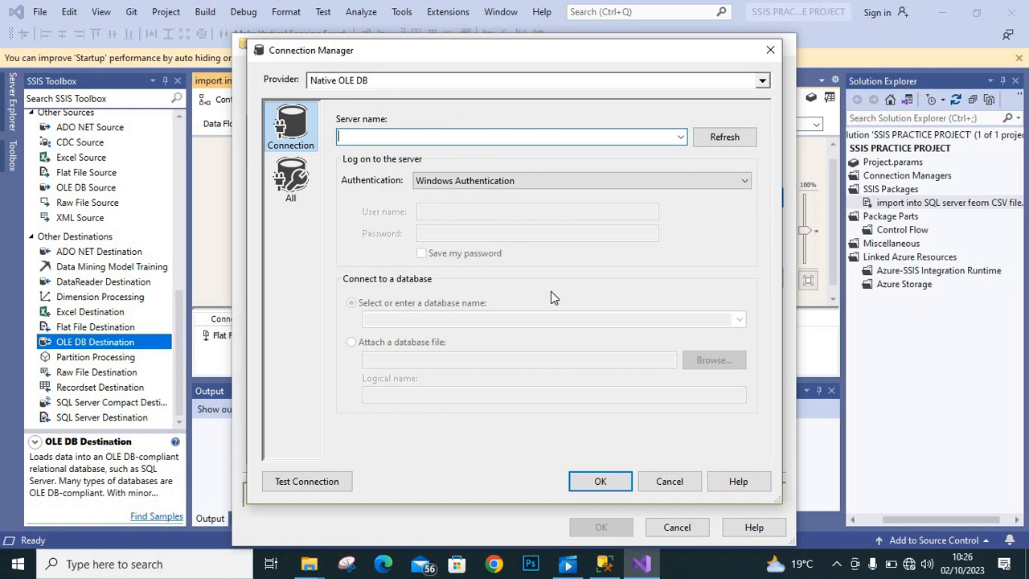
Switch to SQL Server Management Studio and copy the server's name from its properties
{"action": "left_click", "coordinate": [605, 563]}
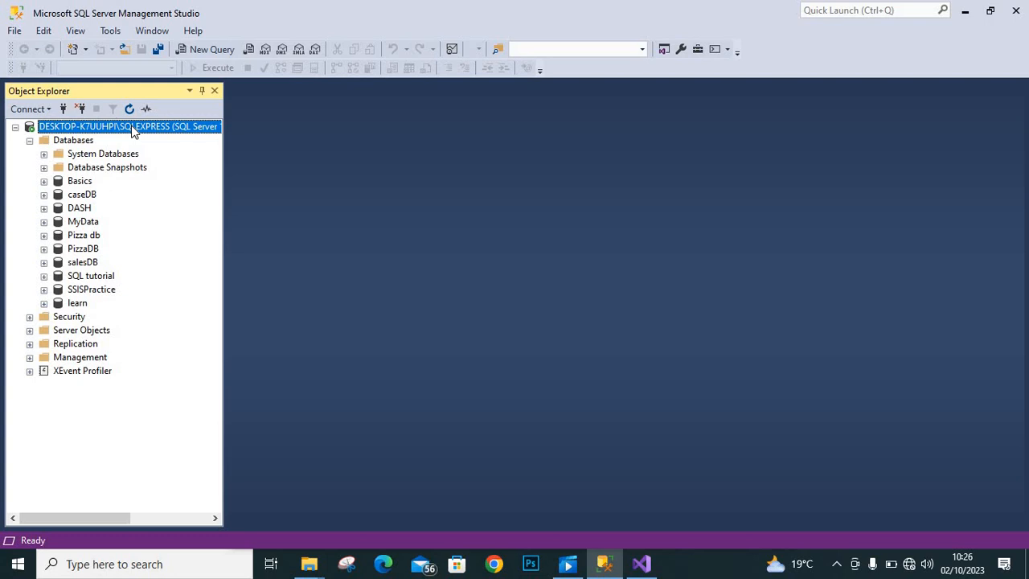
{"action": "right_click", "coordinate": [132, 131]}
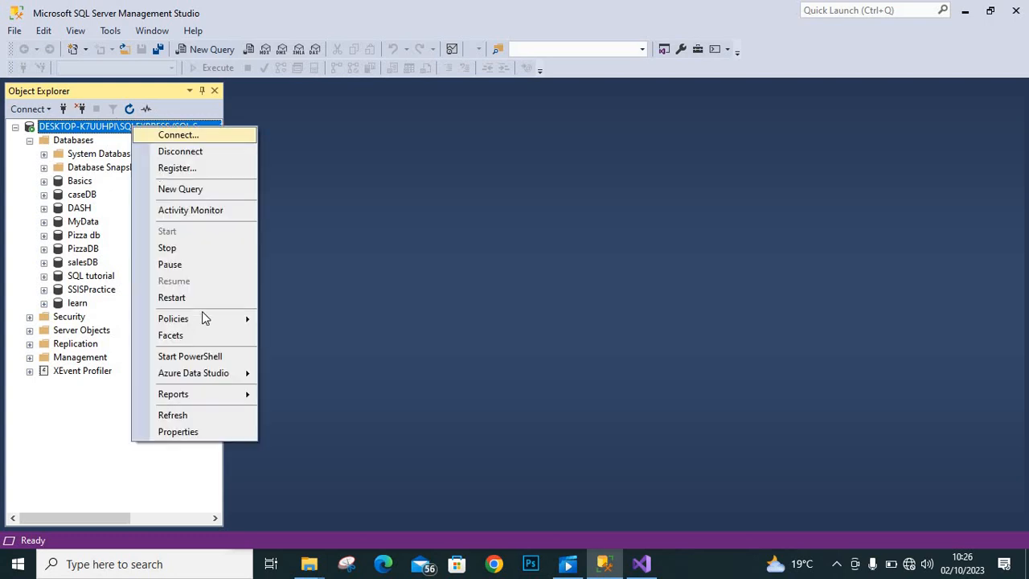
{"action": "left_click", "coordinate": [189, 432]}
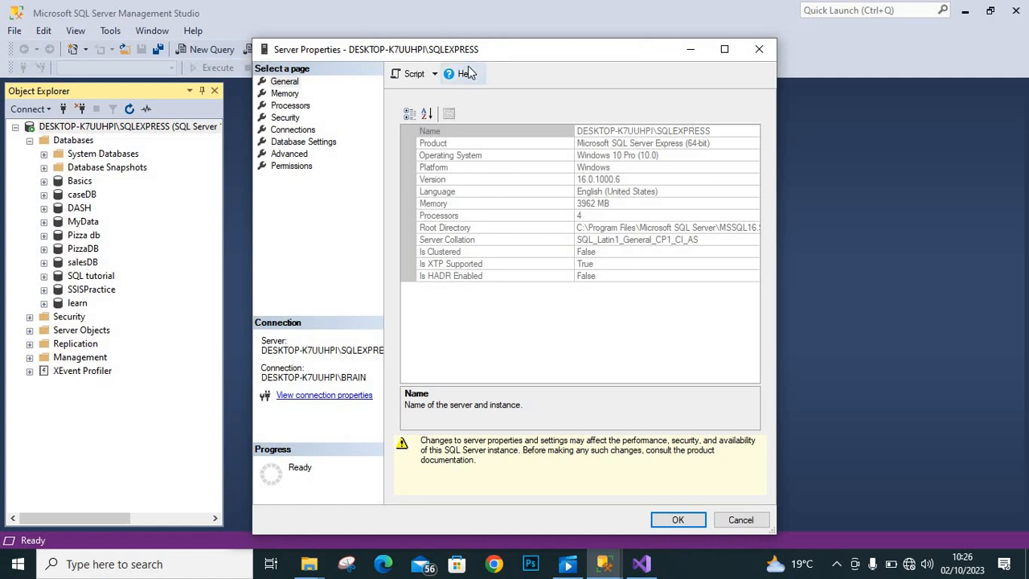
{"action": "mouse_move", "coordinate": [489, 46]}
{"action": "left_mouse_down"}
{"action": "mouse_move", "coordinate": [433, 53]}
{"action": "mouse_move", "coordinate": [484, 38]}
{"action": "left_mouse_up"}
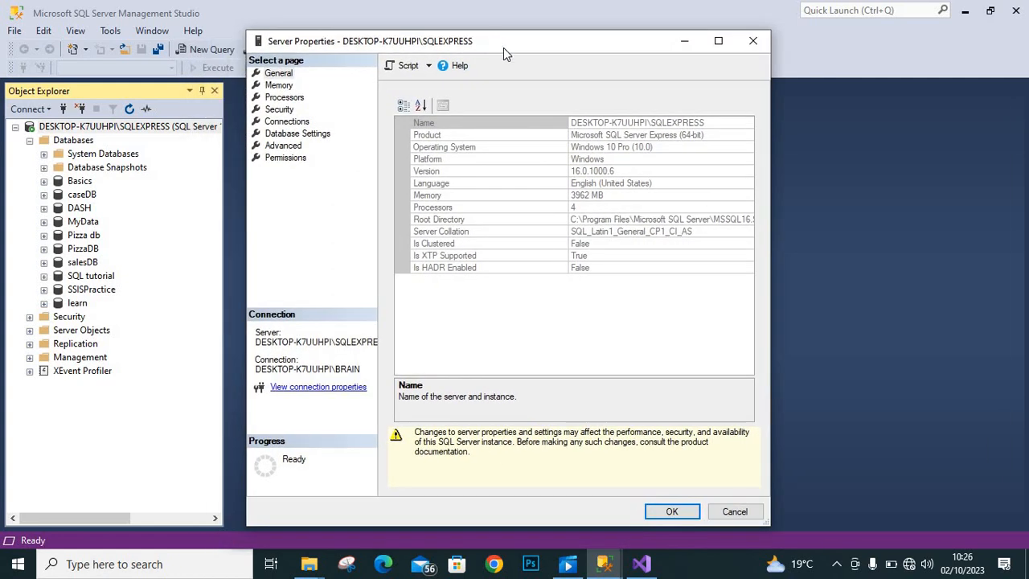
{"action": "left_click", "coordinate": [713, 123]}
{"action": "left_click_drag", "start_coordinate": [713, 123], "coordinate": [567, 124]}
{"action": "key", "text": "ctrl+c"}
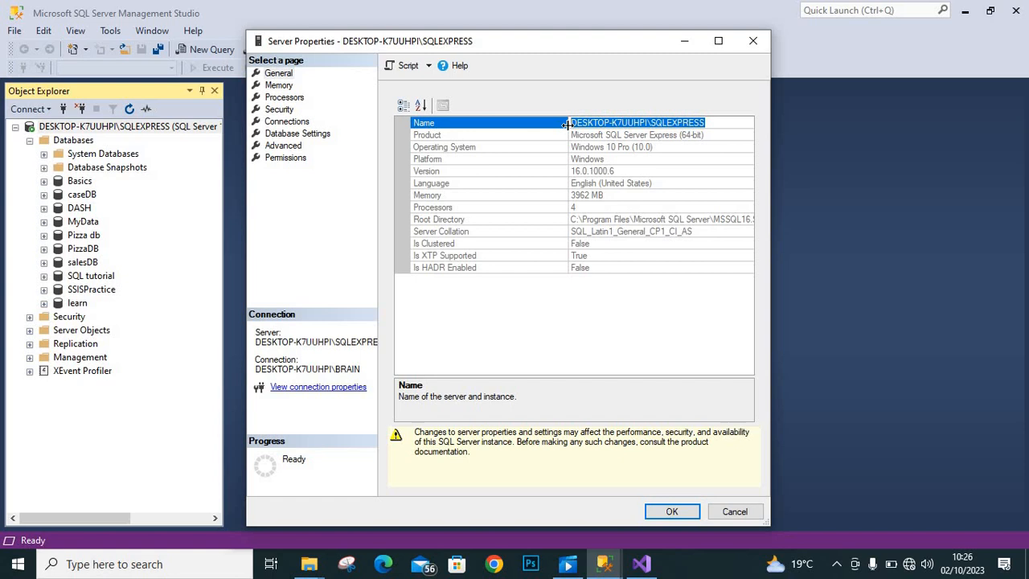
{"action": "left_click", "coordinate": [751, 41]}
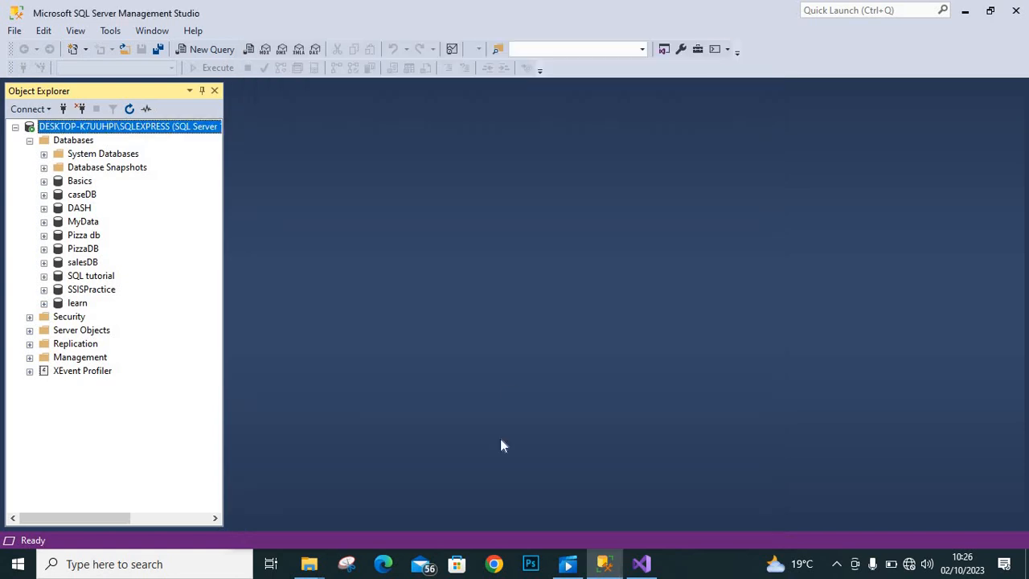
Back in Visual Studio, set the connection's server name to DESKTOP-K7UUHPI\SQLEXPRESS and database to learn, and try to accept it
{"action": "left_click", "coordinate": [641, 563]}
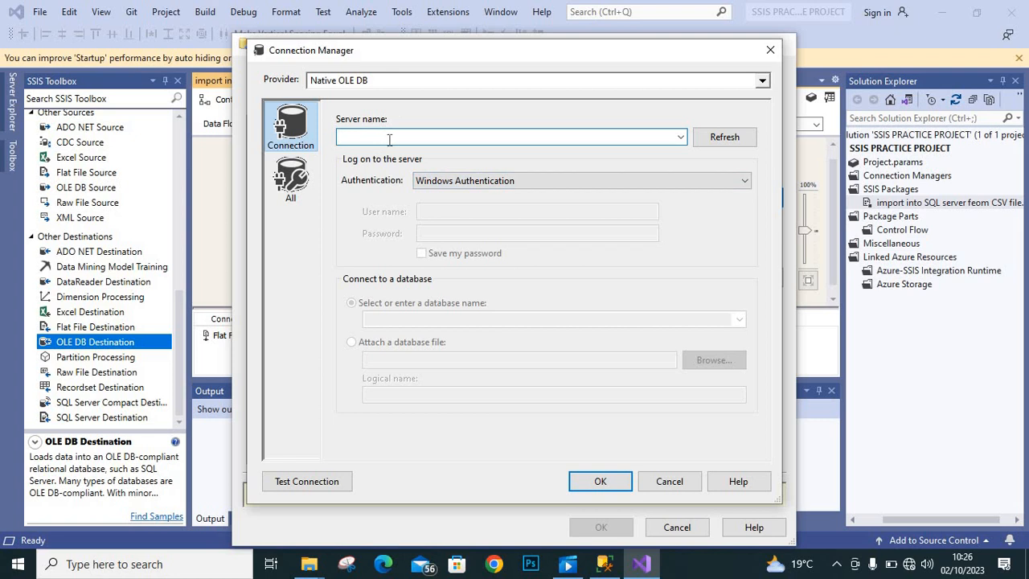
{"action": "key", "text": "ctrl+v"}
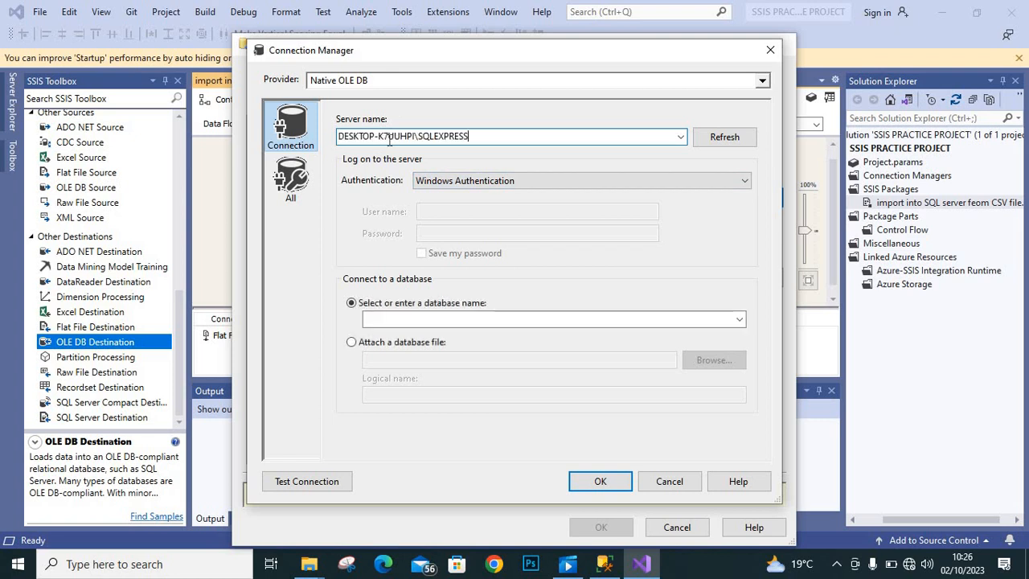
{"action": "left_click", "coordinate": [407, 320]}
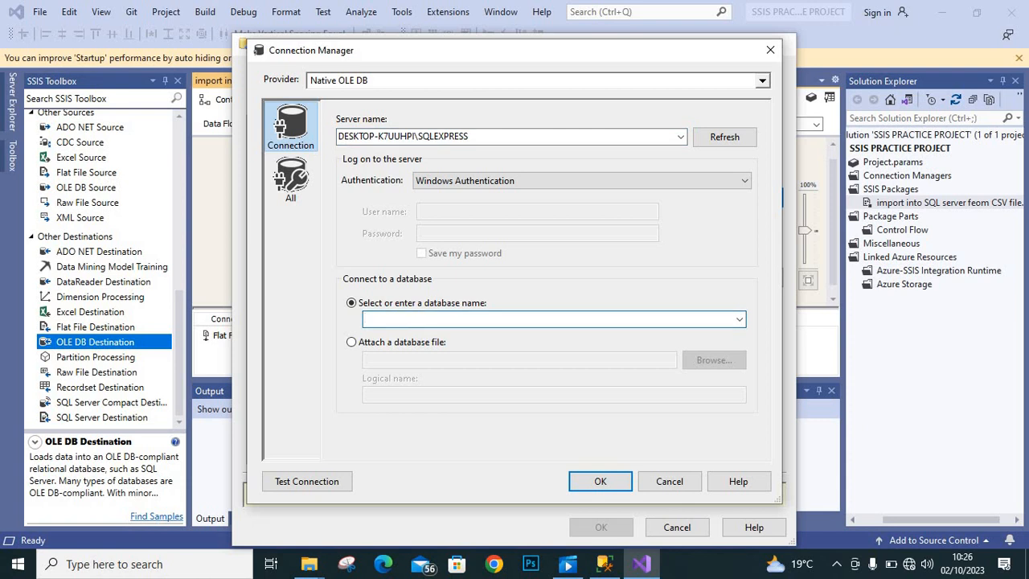
{"action": "type", "text": "learn"}
{"action": "left_click", "coordinate": [589, 487]}
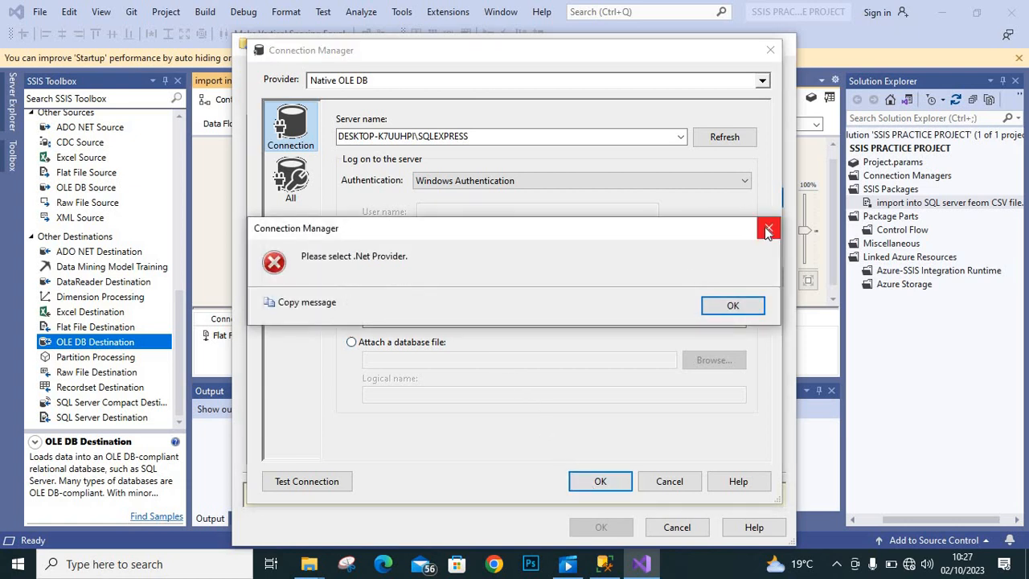
{"action": "left_click", "coordinate": [734, 307]}
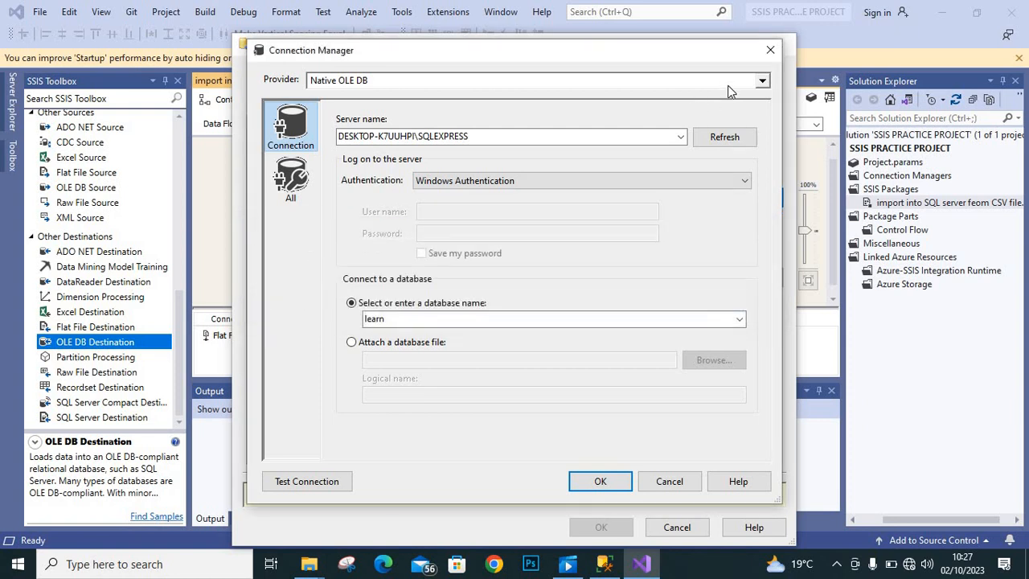
Set the provider to Microsoft OLE DB Provider for SQL Server and accept the learn connection for the destination
{"action": "left_click", "coordinate": [761, 81]}
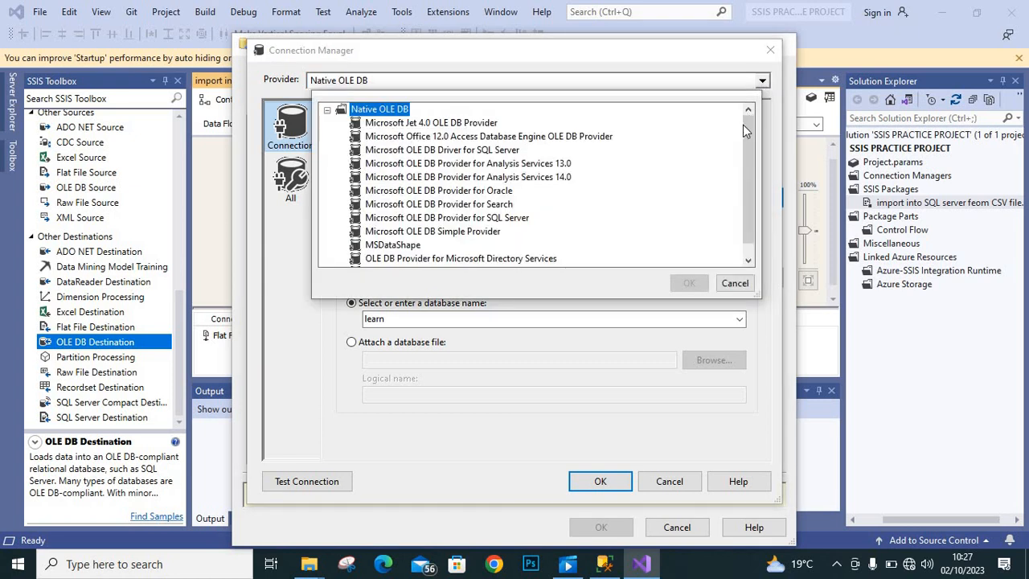
{"action": "left_click_drag", "start_coordinate": [746, 128], "coordinate": [747, 135]}
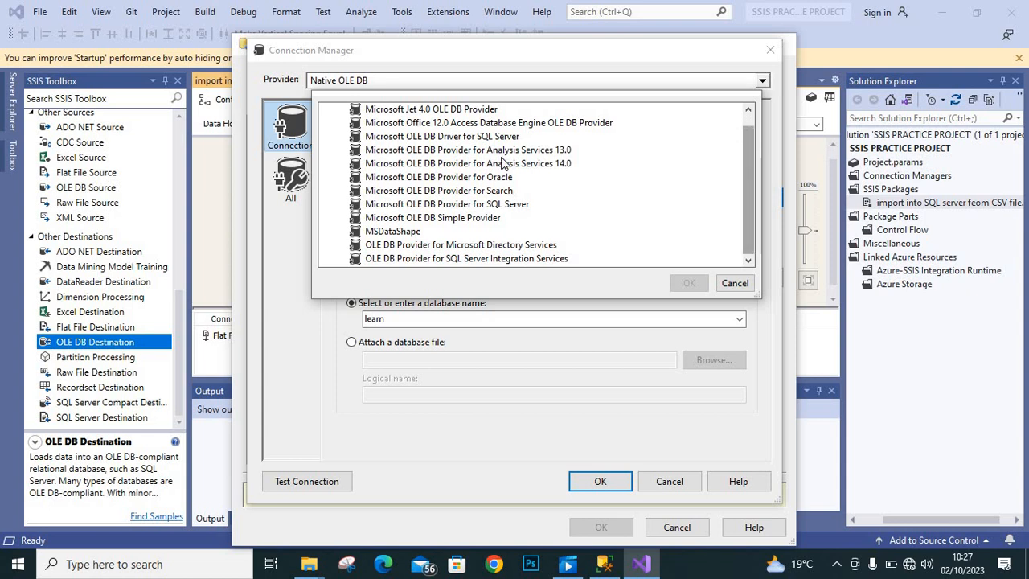
{"action": "left_click", "coordinate": [452, 206]}
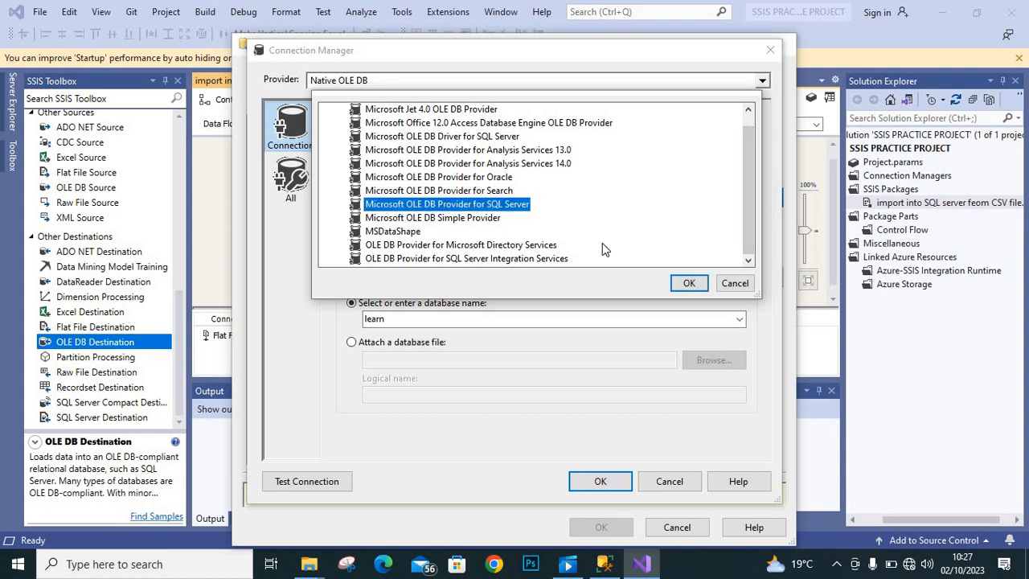
{"action": "left_click", "coordinate": [689, 285]}
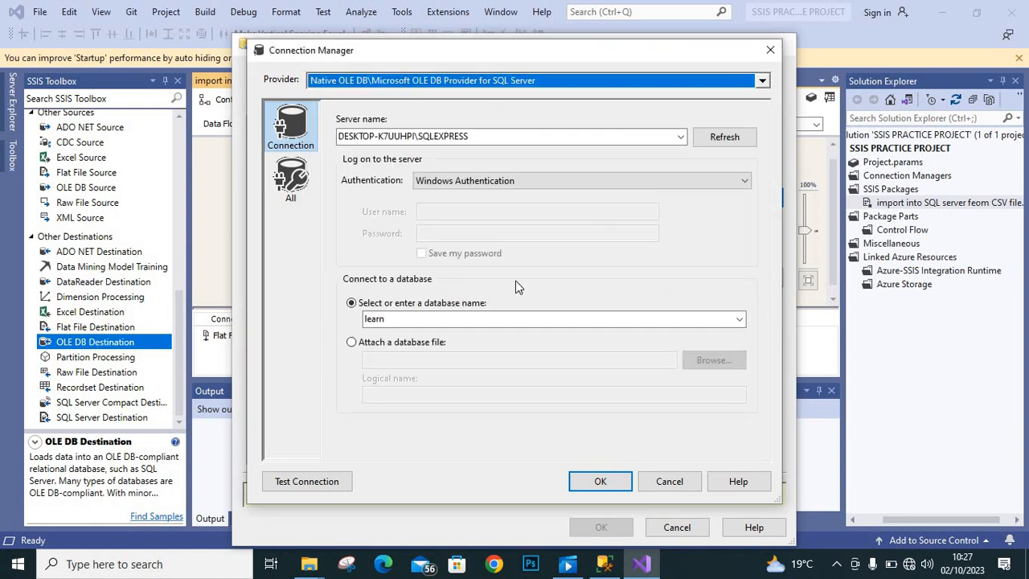
{"action": "left_click", "coordinate": [599, 486]}
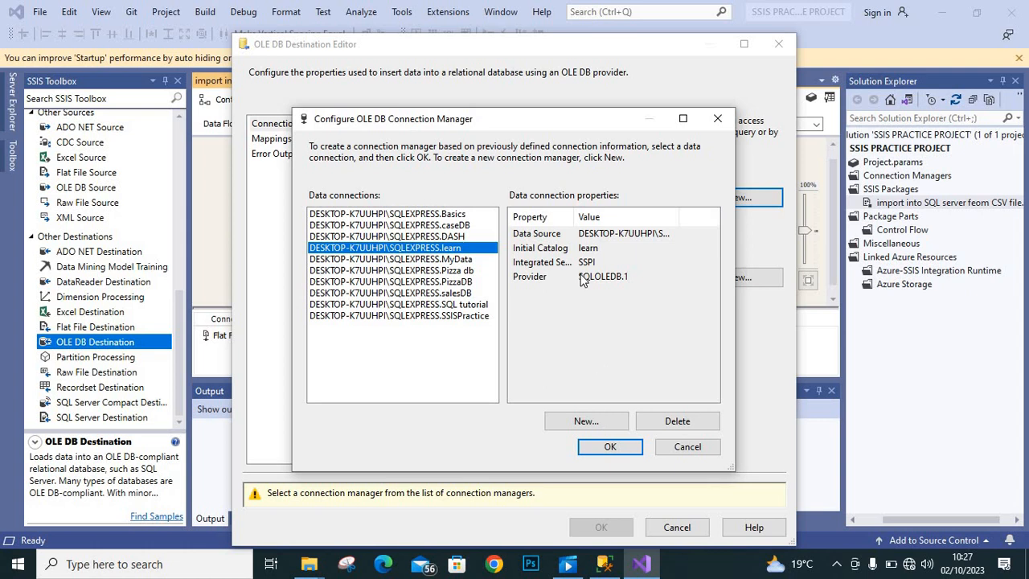
{"action": "left_click", "coordinate": [608, 448]}
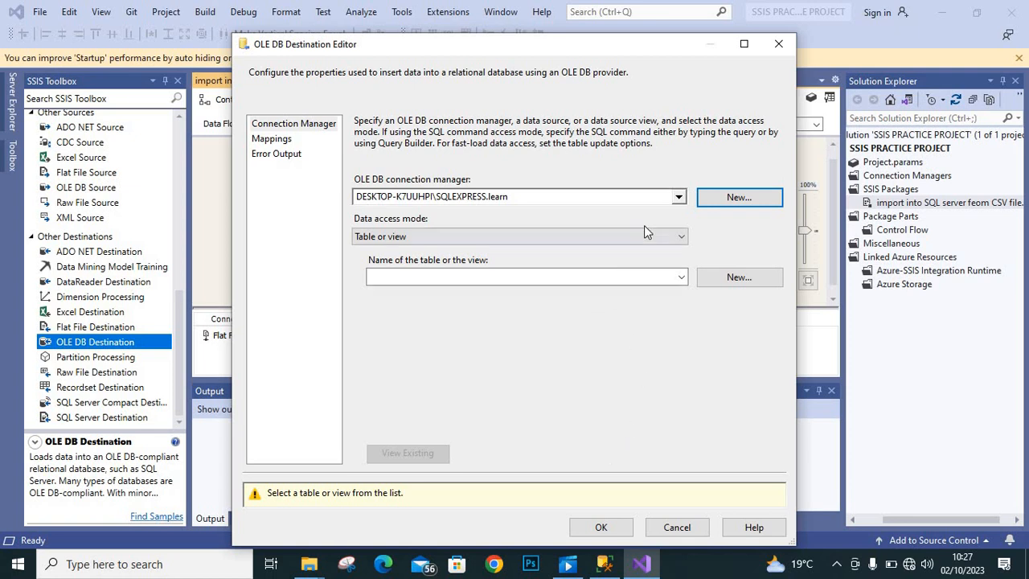
Set the destination's data access mode to Table or view - fast load and create a new table from the default OLE DB Destination script
{"action": "left_click", "coordinate": [678, 238]}
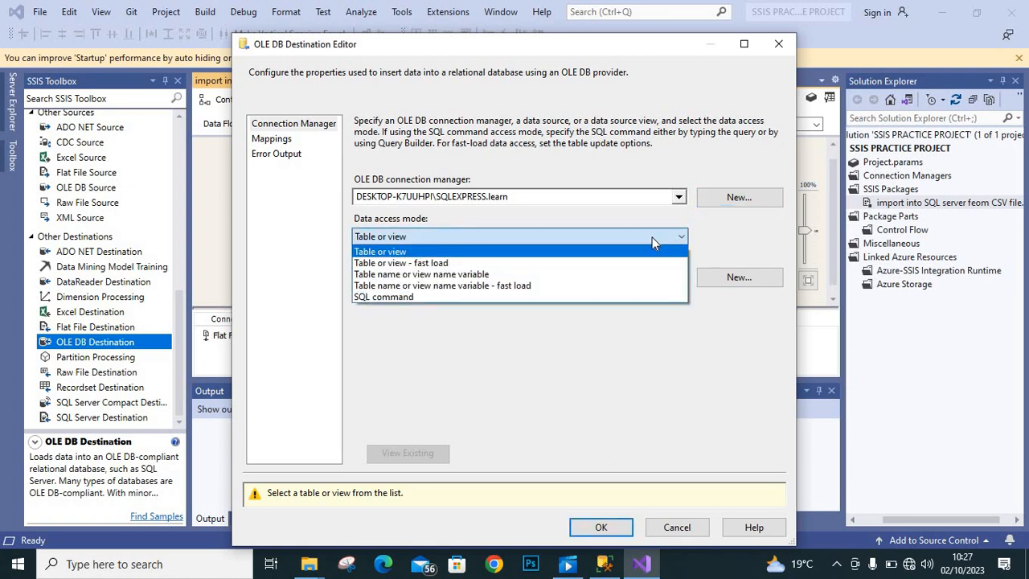
{"action": "left_click", "coordinate": [445, 264]}
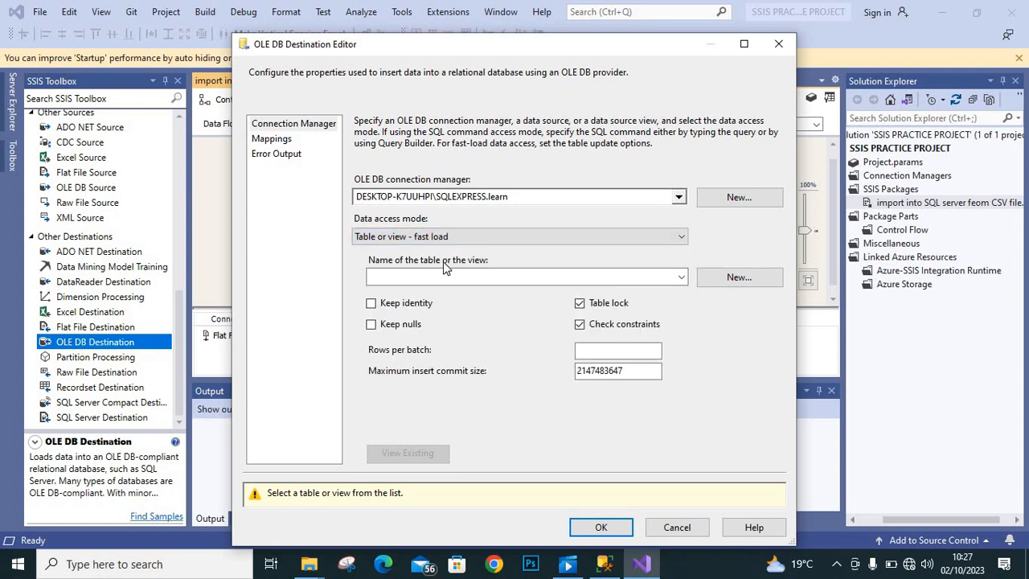
{"action": "left_click", "coordinate": [725, 278]}
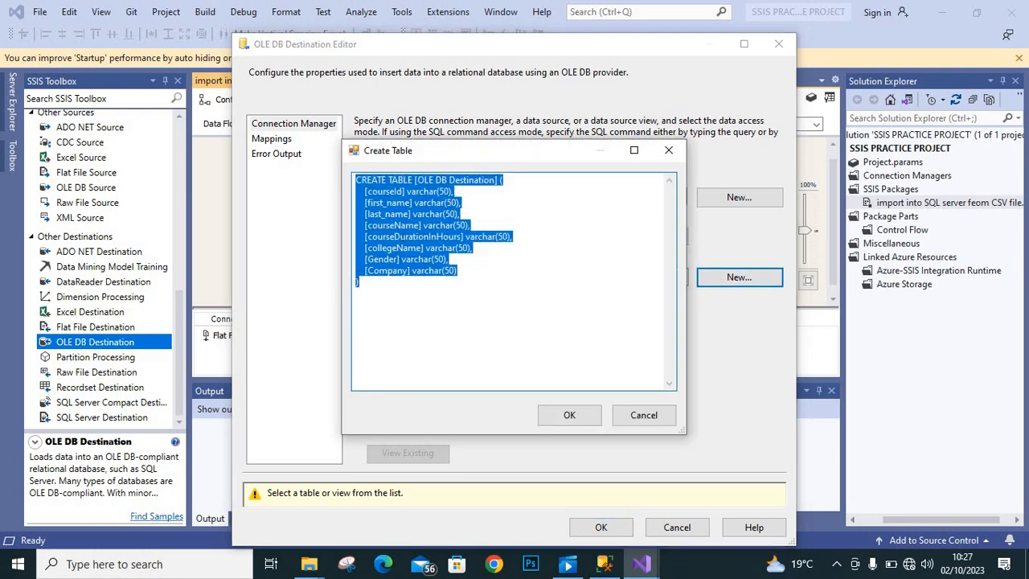
{"action": "left_click", "coordinate": [487, 295]}
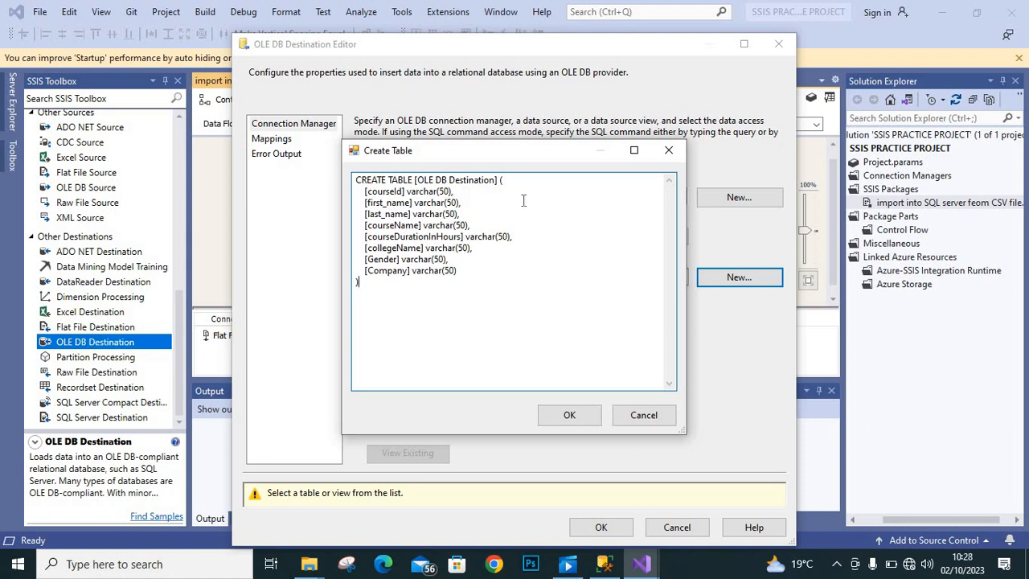
{"action": "left_click", "coordinate": [572, 415]}
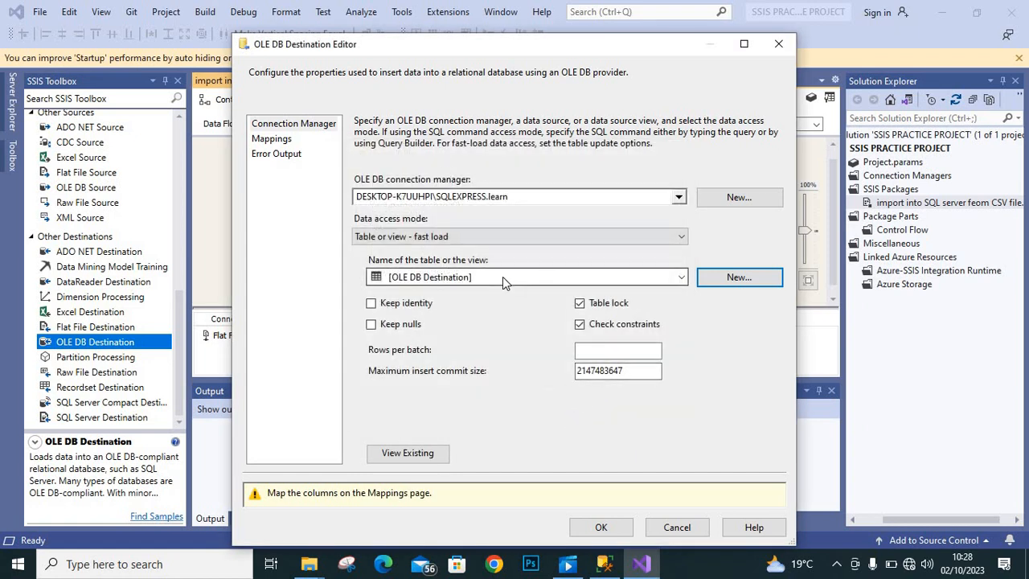
{"action": "left_click", "coordinate": [680, 277]}
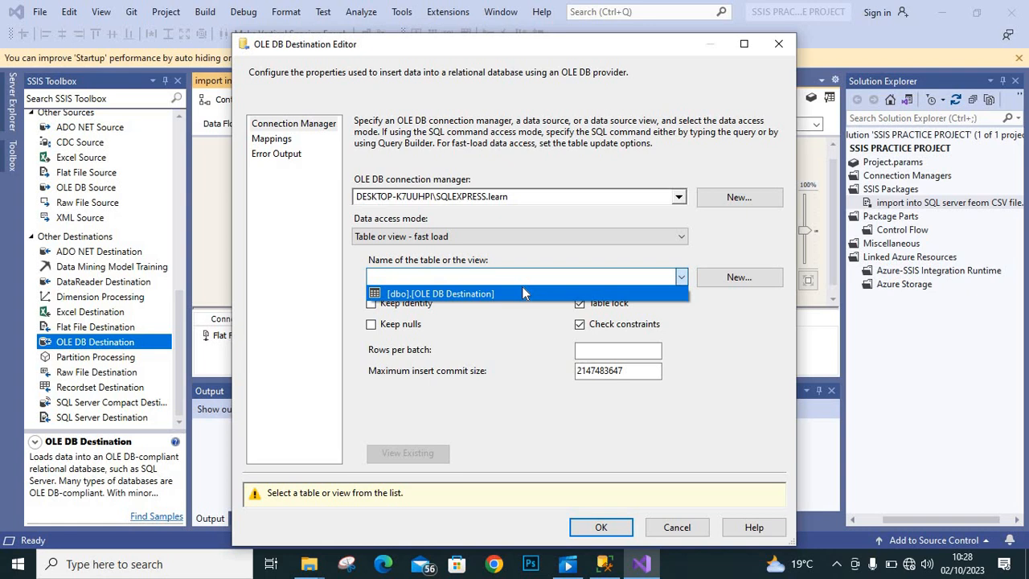
Create another destination table with its name changed to course in the CREATE TABLE script, and select [dbo].[course] as the destination table
{"action": "left_click", "coordinate": [739, 279]}
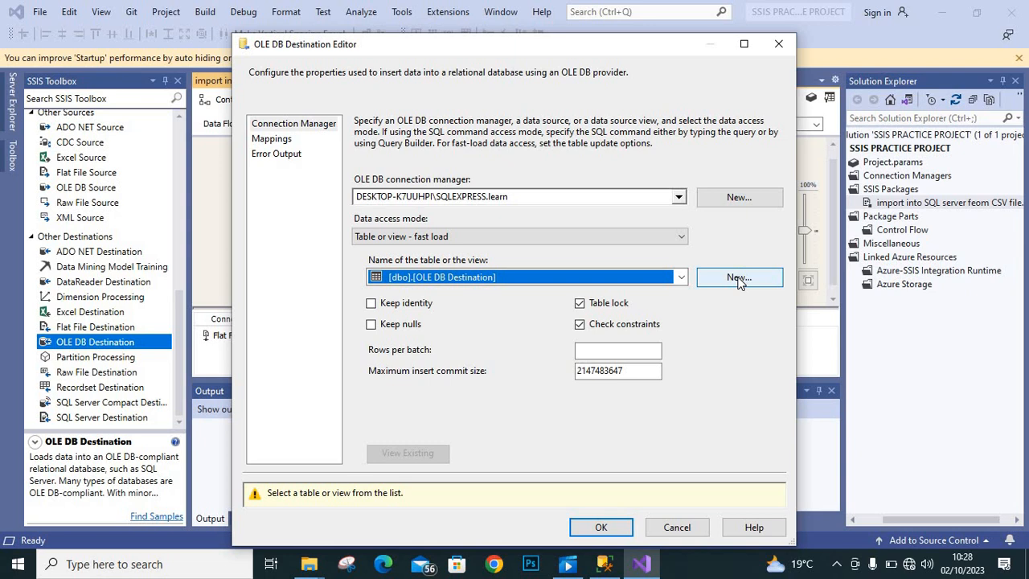
{"action": "left_click", "coordinate": [739, 279]}
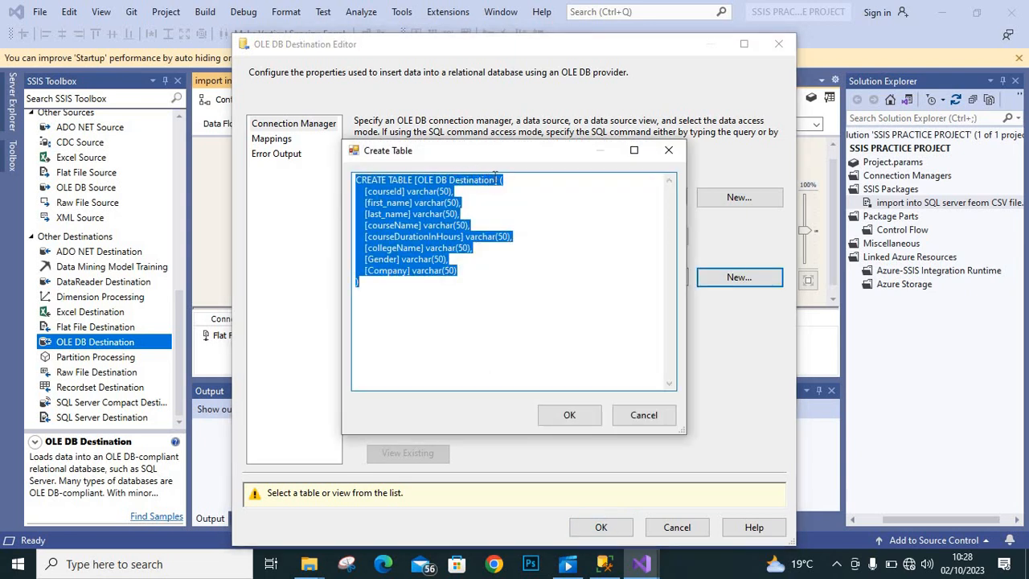
{"action": "left_click", "coordinate": [496, 180]}
{"action": "key", "text": "BackSpace"}
{"action": "key", "text": "BackSpace"}
{"action": "key", "text": "BackSpace"}
{"action": "key", "text": "BackSpace"}
{"action": "key", "text": "BackSpace"}
{"action": "key", "text": "BackSpace"}
{"action": "key", "text": "BackSpace"}
{"action": "key", "text": "BackSpace"}
{"action": "key", "text": "BackSpace"}
{"action": "key", "text": "BackSpace"}
{"action": "key", "text": "BackSpace"}
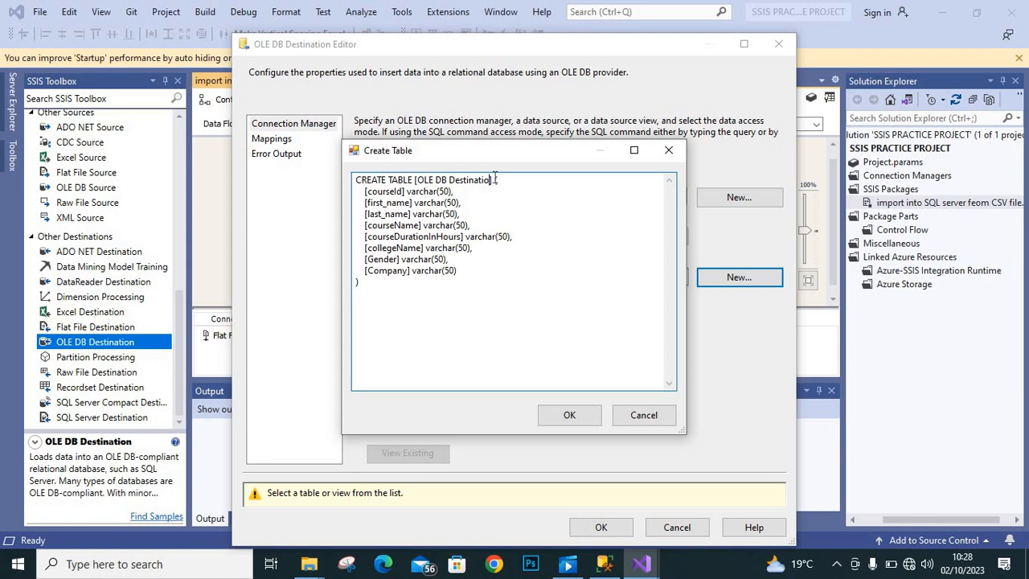
{"action": "key", "text": "BackSpace"}
{"action": "key", "text": "BackSpace"}
{"action": "key", "text": "BackSpace"}
{"action": "key", "text": "BackSpace"}
{"action": "key", "text": "BackSpace"}
{"action": "key", "text": "BackSpace"}
{"action": "key", "text": "BackSpace"}
{"action": "type", "text": "course"}
{"action": "left_click", "coordinate": [568, 417]}
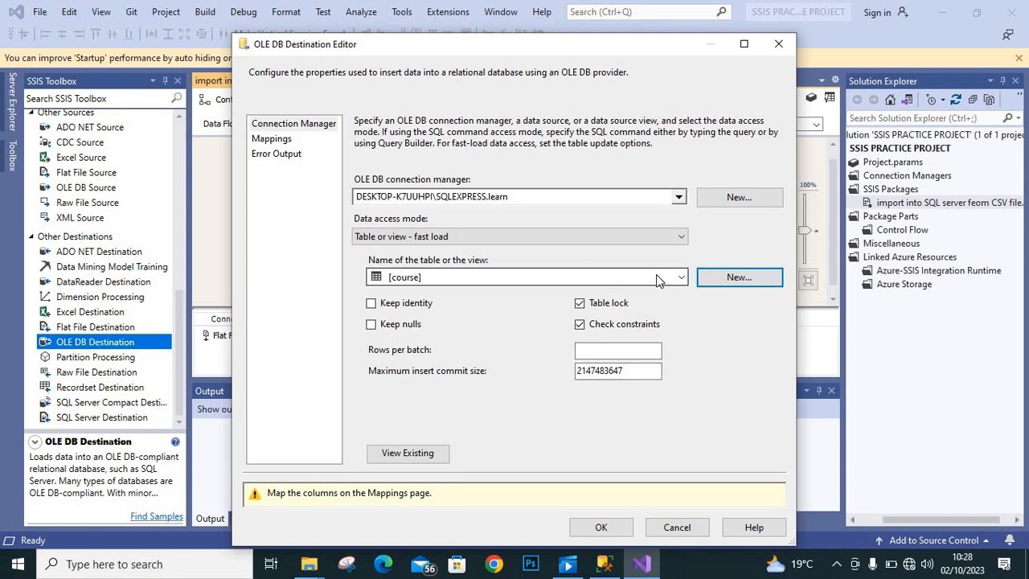
{"action": "left_click", "coordinate": [678, 281]}
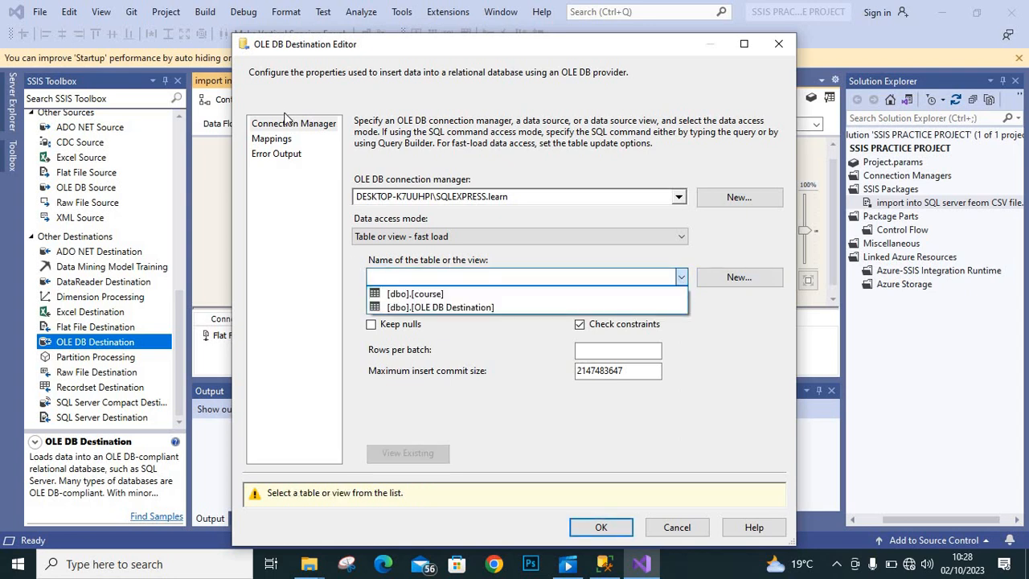
{"action": "left_click", "coordinate": [396, 293]}
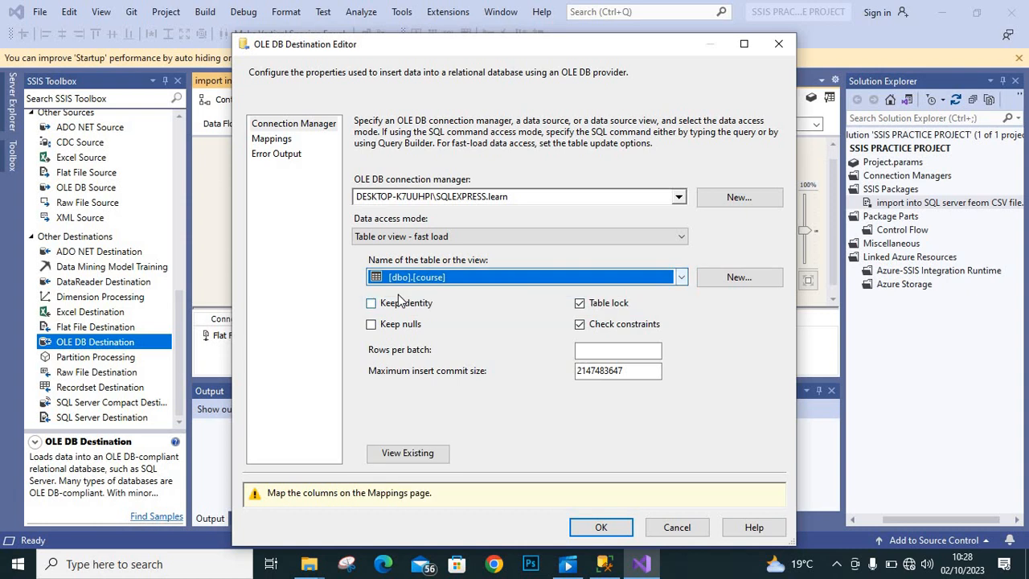
Review the column mappings, accept the OLE DB Destination settings, and run the package with debugging
{"action": "left_click", "coordinate": [266, 141]}
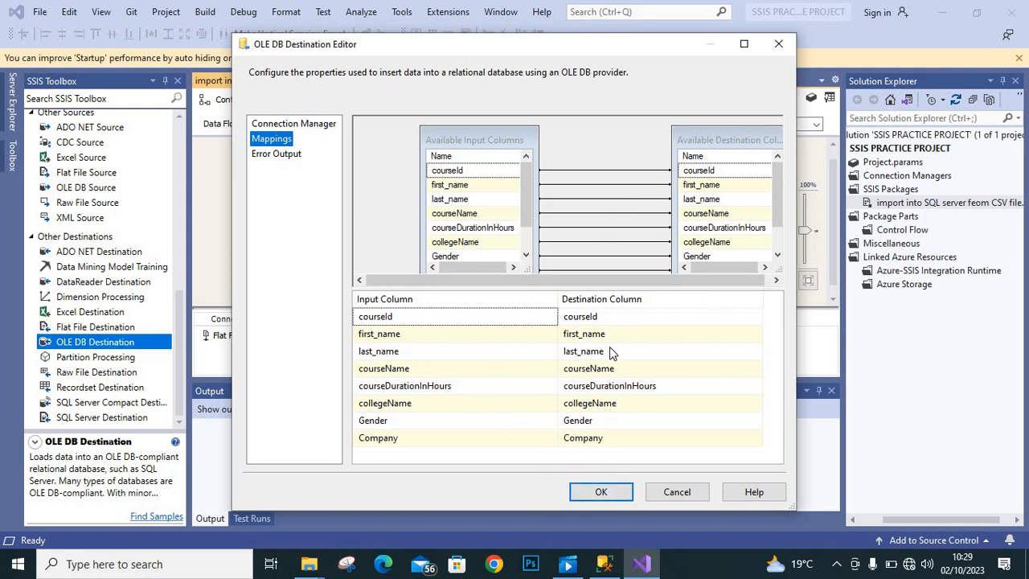
{"action": "left_click", "coordinate": [601, 492]}
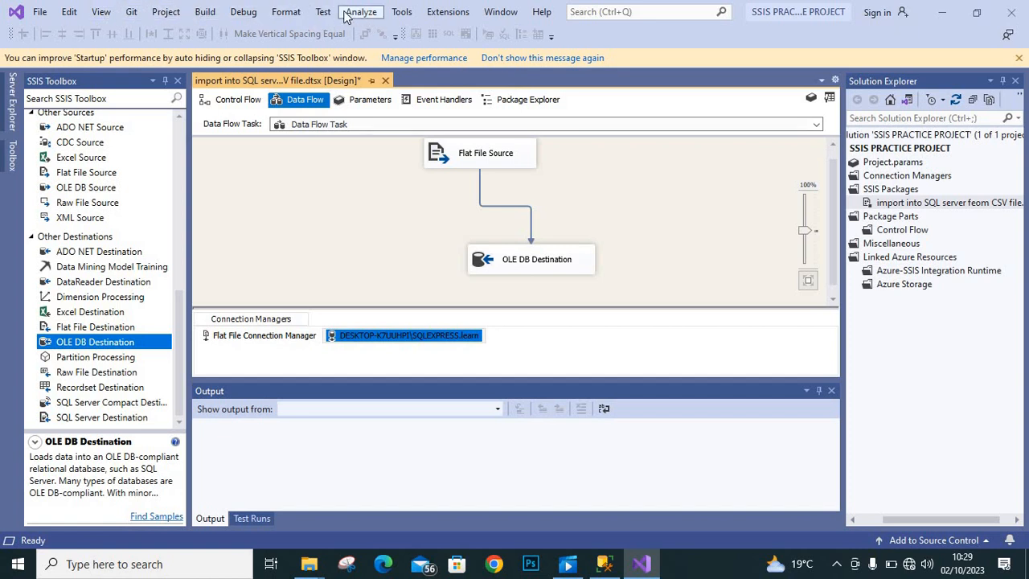
{"action": "left_click", "coordinate": [243, 13]}
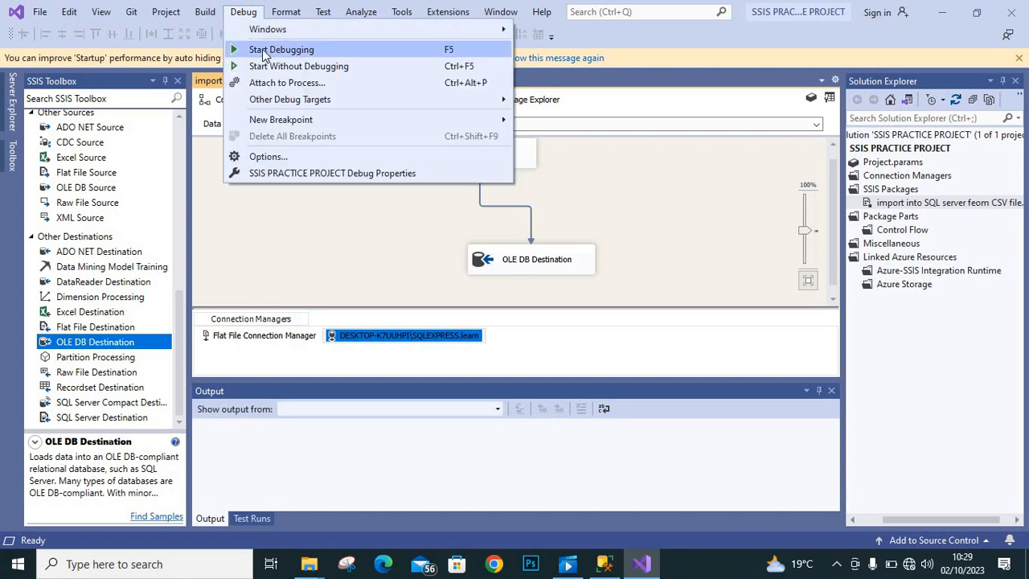
{"action": "left_click", "coordinate": [263, 51]}
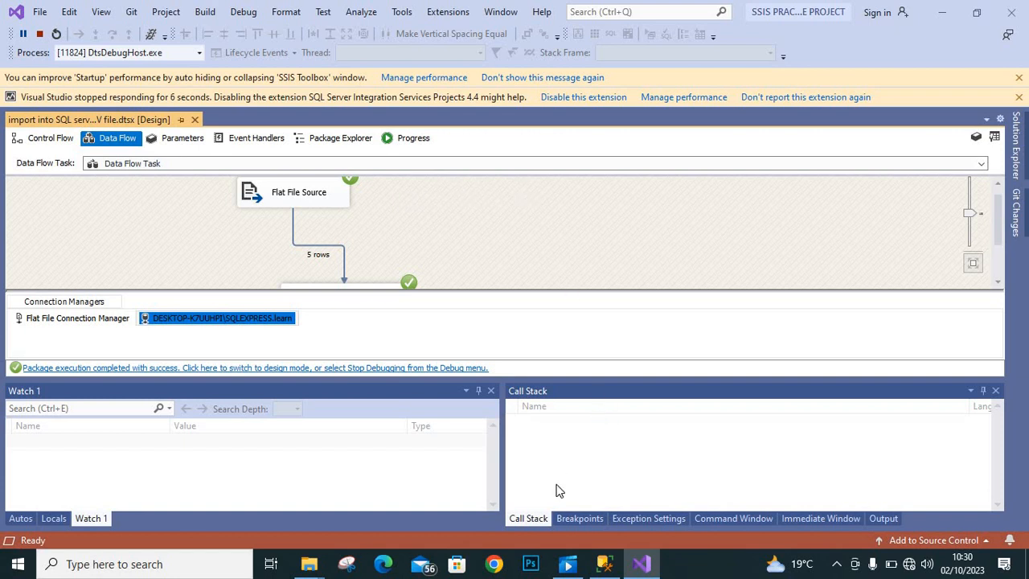
Switch to SQL Server Management Studio and expand the learn database down to its tables
{"action": "left_click", "coordinate": [605, 564]}
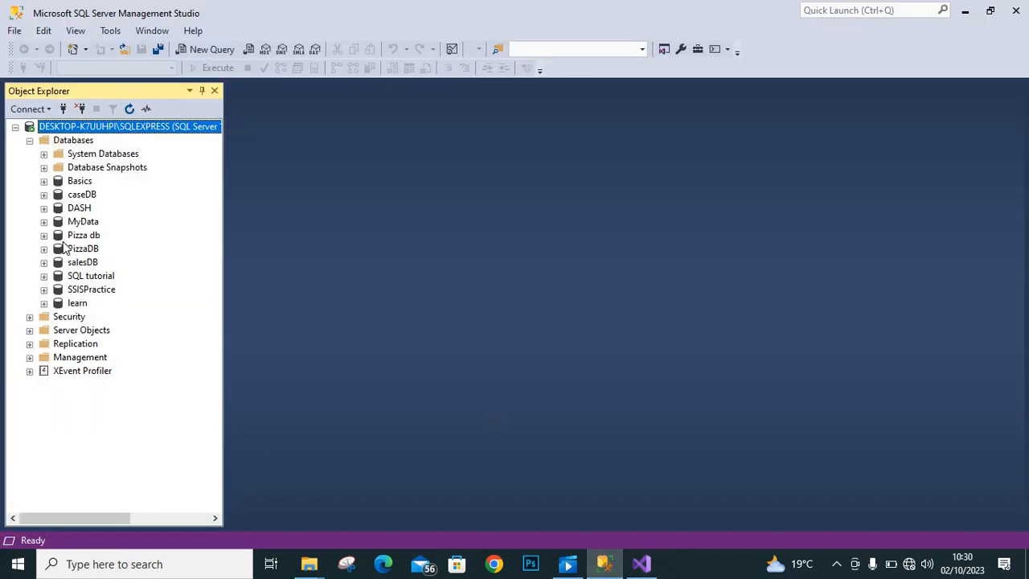
{"action": "left_click", "coordinate": [78, 303]}
{"action": "right_click", "coordinate": [84, 306]}
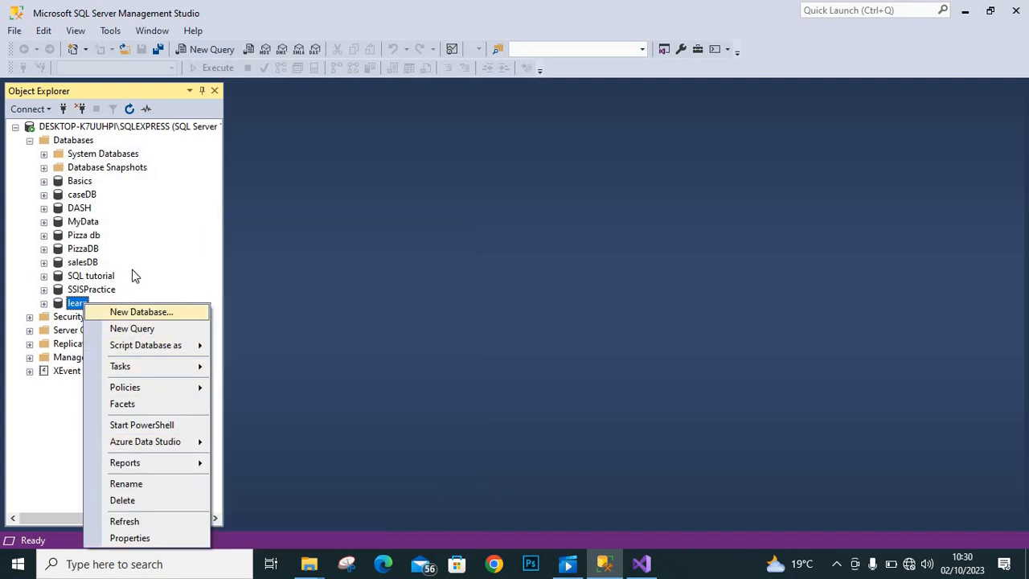
{"action": "left_click", "coordinate": [61, 306]}
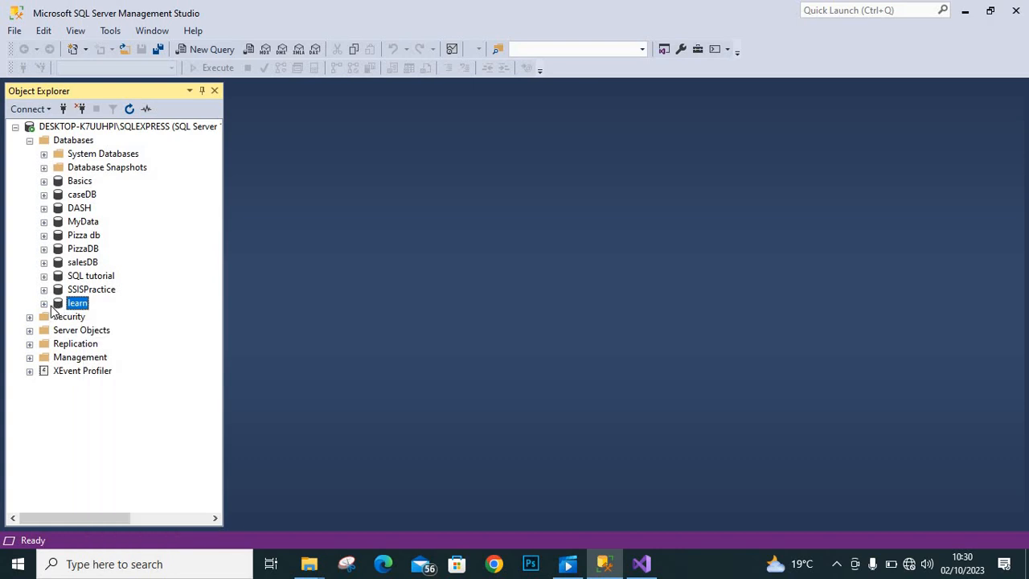
{"action": "left_click", "coordinate": [45, 304]}
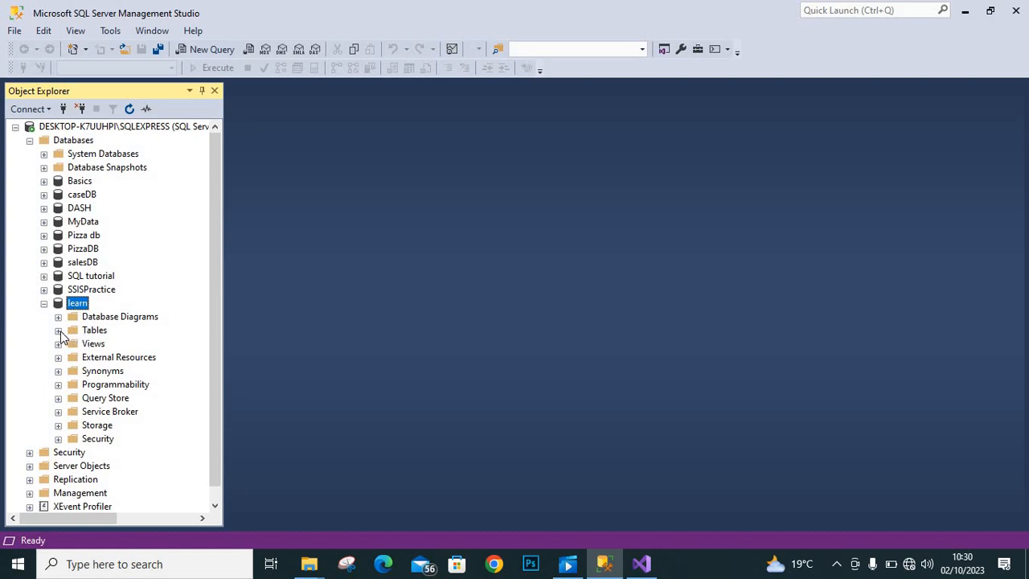
{"action": "left_click", "coordinate": [58, 331]}
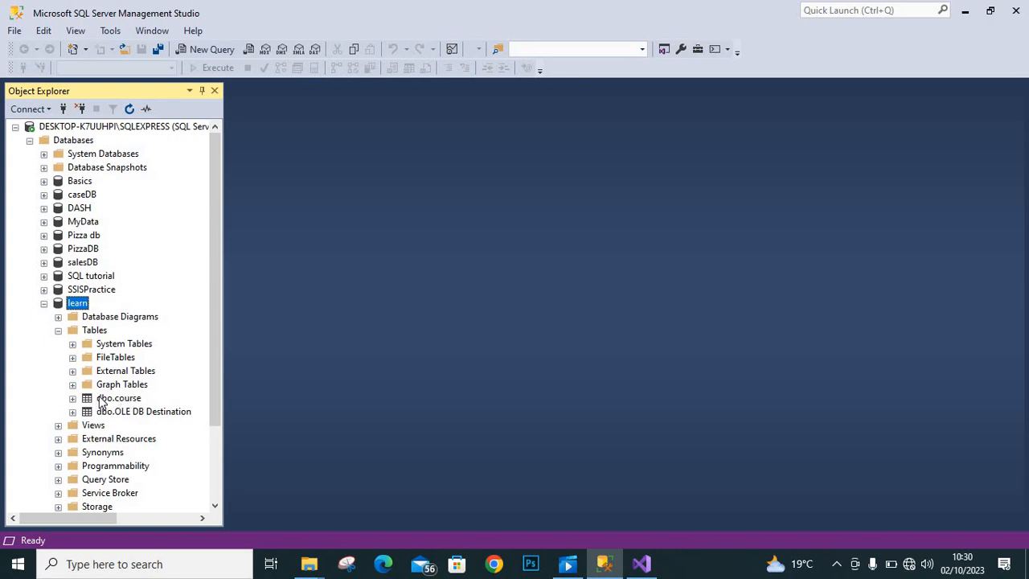
Refresh the dbo.course table, query its top 1000 rows to check the imported data, and return to Visual Studio
{"action": "left_click", "coordinate": [102, 400]}
{"action": "right_click", "coordinate": [103, 402]}
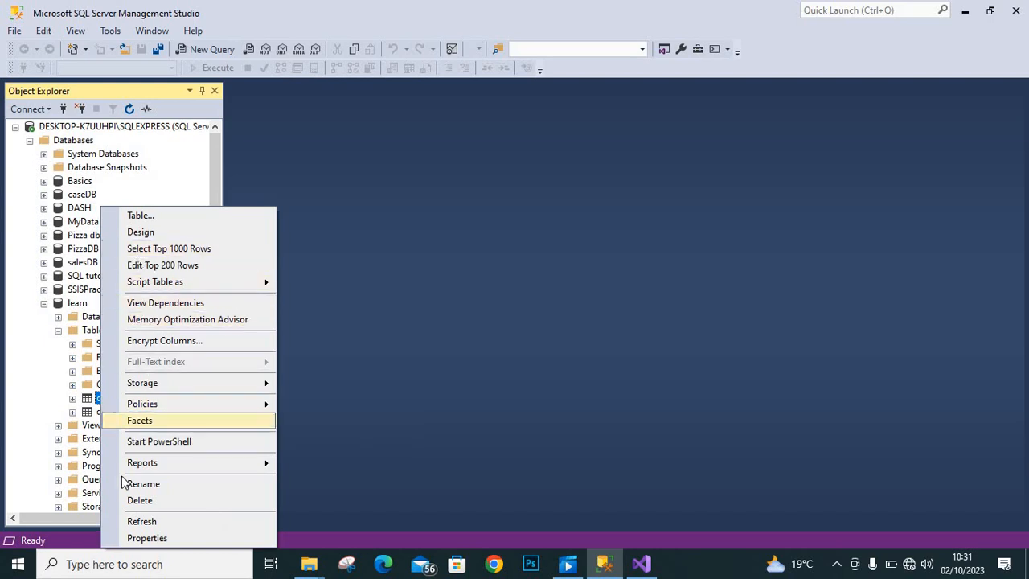
{"action": "left_click", "coordinate": [136, 521]}
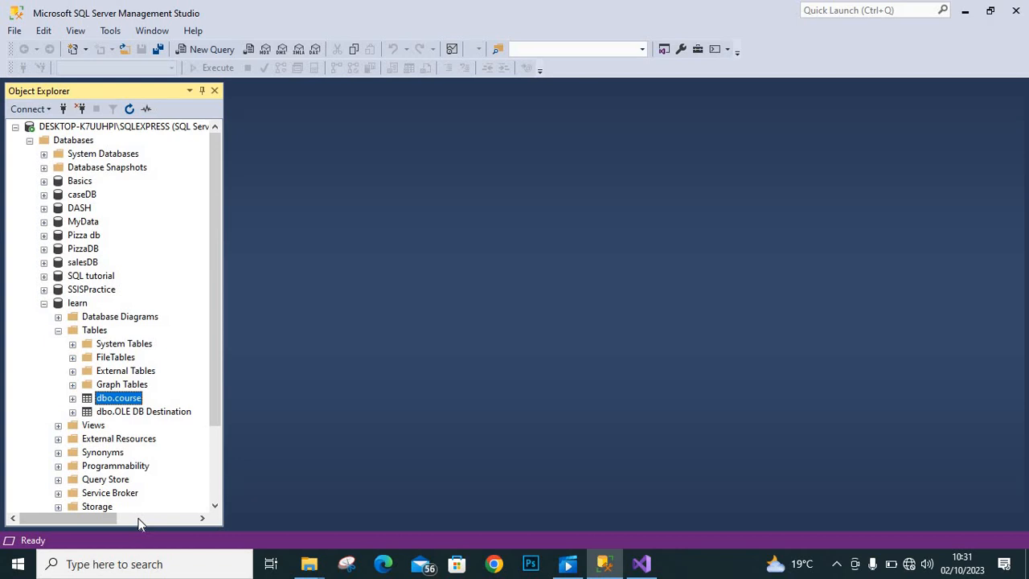
{"action": "right_click", "coordinate": [102, 401]}
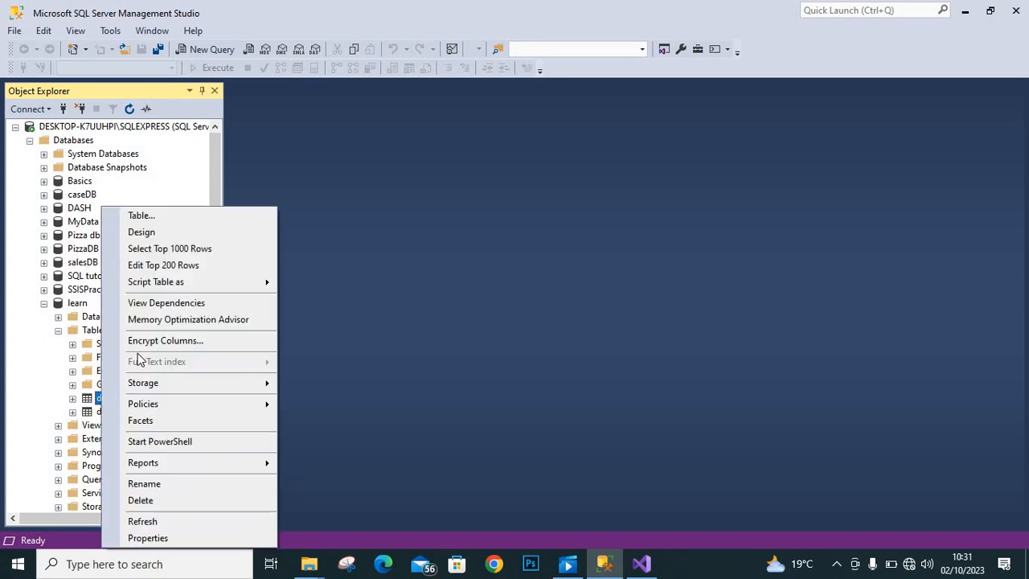
{"action": "left_click", "coordinate": [163, 250]}
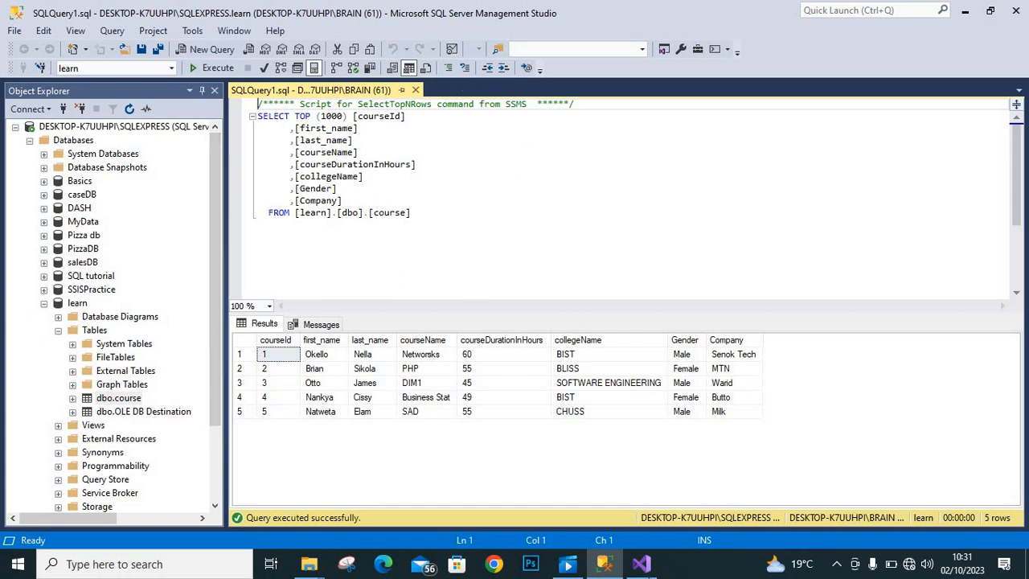
{"action": "left_click", "coordinate": [641, 565]}
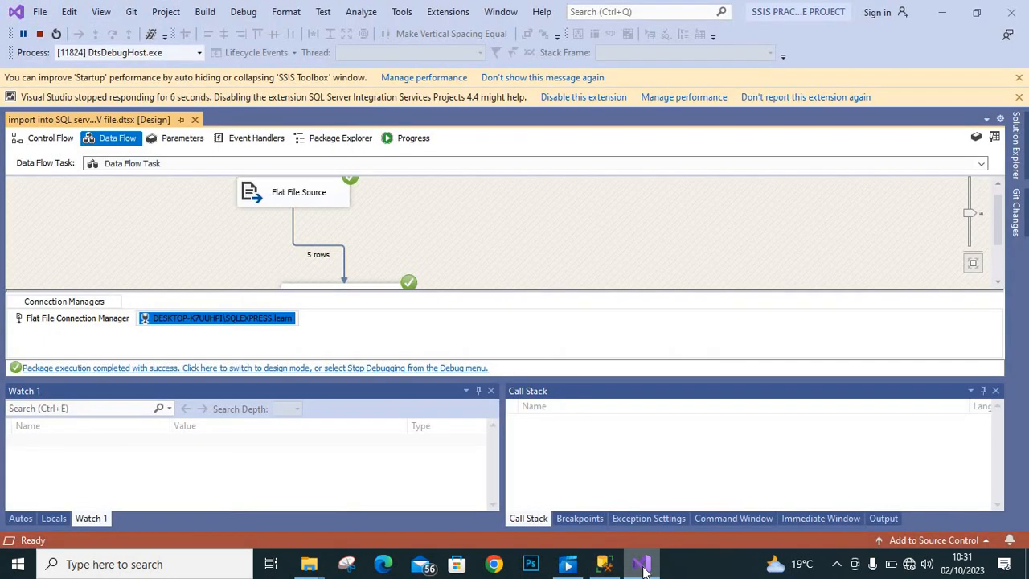